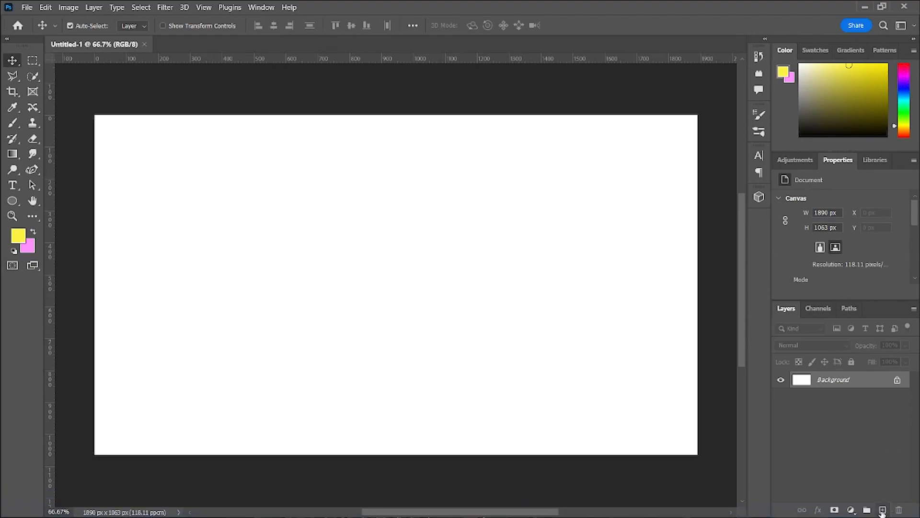
# - Create a new layer and draw a wavy path across the full canvas width with the Curvature Pen tool
pyautogui.click(882, 511)
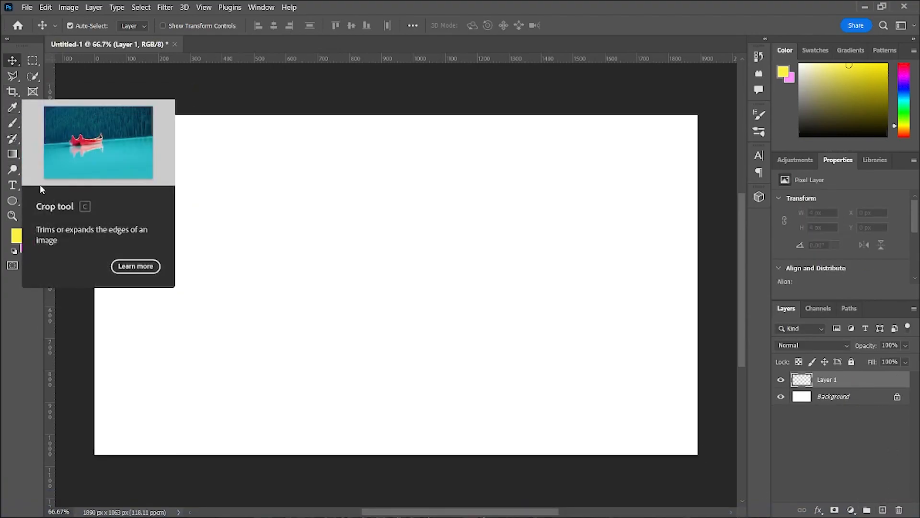
pyautogui.click(33, 172)
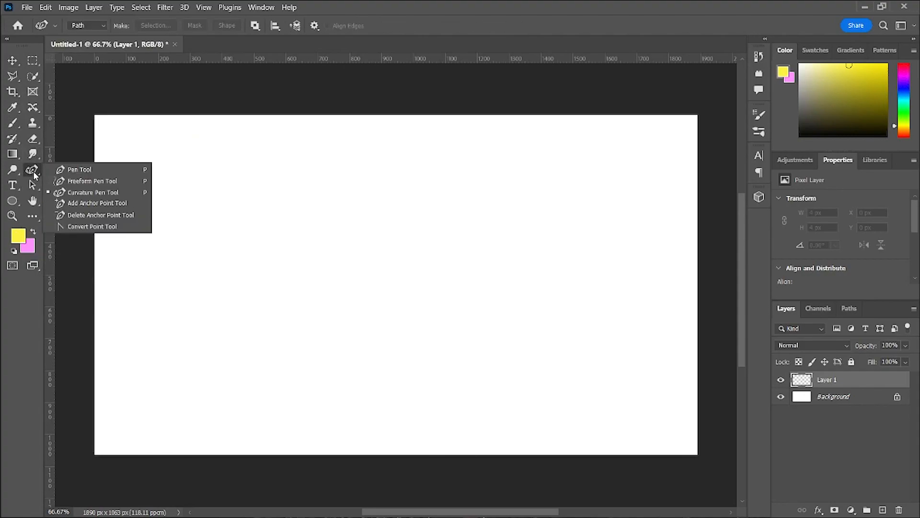
pyautogui.click(72, 193)
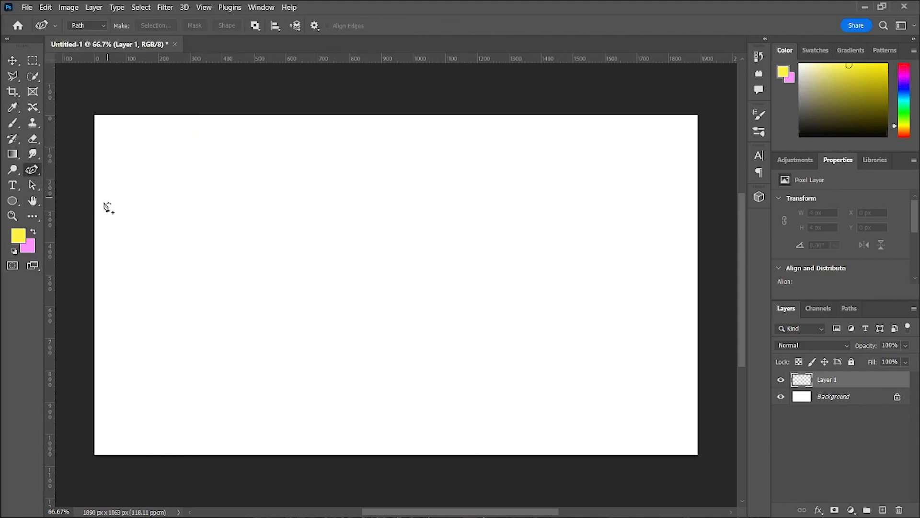
pyautogui.click(86, 313)
pyautogui.click(154, 280)
pyautogui.click(192, 303)
pyautogui.click(269, 281)
pyautogui.click(317, 261)
pyautogui.click(410, 289)
pyautogui.click(507, 234)
pyautogui.click(602, 206)
pyautogui.click(680, 218)
pyautogui.click(721, 196)
# - Smooth the wavy path by repositioning its anchor points, and pull its right end higher outside the canvas
pyautogui.moveTo(191, 303); pyautogui.dragTo(219, 302)
pyautogui.moveTo(86, 312); pyautogui.dragTo(140, 290)
pyautogui.hotkey('ctrl', 'z')
pyautogui.moveTo(391, 512); pyautogui.dragTo(487, 513)
pyautogui.moveTo(703, 197); pyautogui.dragTo(703, 174)
pyautogui.moveTo(658, 218); pyautogui.dragTo(665, 213)
pyautogui.moveTo(581, 206); pyautogui.dragTo(564, 211)
pyautogui.moveTo(487, 233); pyautogui.dragTo(462, 238)
pyautogui.moveTo(389, 289); pyautogui.dragTo(386, 284)
pyautogui.moveTo(247, 281); pyautogui.dragTo(242, 281)
pyautogui.rightClick(241, 280)
pyautogui.click(269, 252)
pyautogui.moveTo(295, 262); pyautogui.dragTo(274, 263)
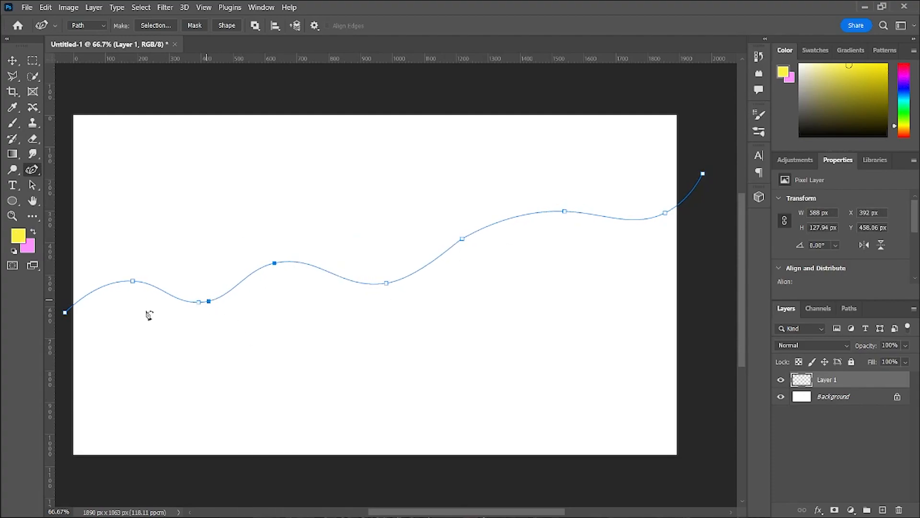
# - Move the wave's anchor points upward along its whole length to raise the curve on the canvas
pyautogui.moveTo(199, 302); pyautogui.dragTo(205, 293)
pyautogui.moveTo(665, 213); pyautogui.dragTo(642, 204)
pyautogui.moveTo(564, 212); pyautogui.dragTo(565, 198)
pyautogui.moveTo(462, 239); pyautogui.dragTo(472, 219)
pyautogui.moveTo(386, 283); pyautogui.dragTo(396, 276)
pyautogui.moveTo(565, 198)
pyautogui.mouseDown()
pyautogui.moveTo(567, 179)
pyautogui.moveTo(558, 188)
pyautogui.mouseUp()
pyautogui.moveTo(396, 276); pyautogui.dragTo(386, 223)
pyautogui.moveTo(472, 219); pyautogui.dragTo(462, 181)
pyautogui.moveTo(274, 263); pyautogui.dragTo(281, 233)
pyautogui.moveTo(205, 293); pyautogui.dragTo(202, 277)
# - Even out the crests and troughs by shifting the anchor points in the left and middle parts of the wave
pyautogui.moveTo(65, 312); pyautogui.dragTo(65, 243)
pyautogui.hotkey('ctrl', 'z')
pyautogui.moveTo(133, 281); pyautogui.dragTo(134, 242)
pyautogui.moveTo(202, 277); pyautogui.dragTo(187, 214)
pyautogui.moveTo(281, 235); pyautogui.dragTo(276, 239)
pyautogui.moveTo(386, 224); pyautogui.dragTo(363, 206)
pyautogui.moveTo(463, 181); pyautogui.dragTo(455, 216)
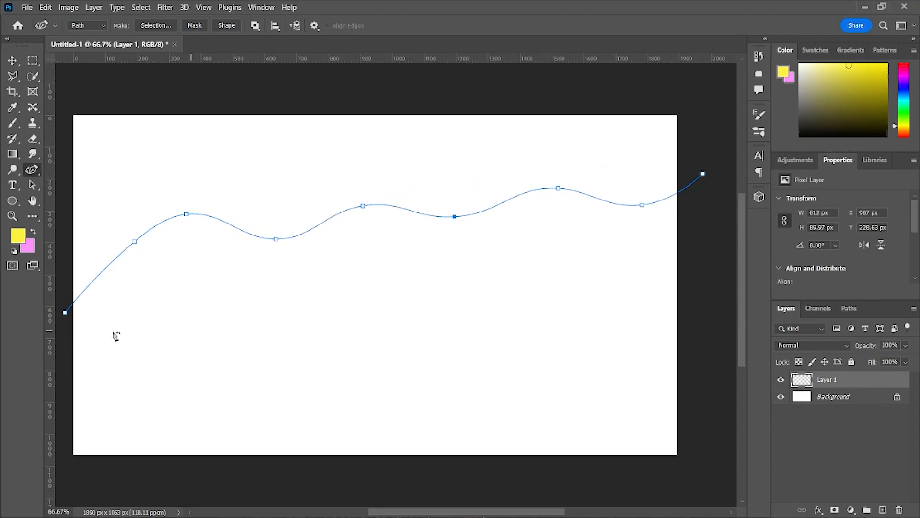
# - Reshape the wave's left end by lowering its first inner point and raising the outer end
pyautogui.moveTo(134, 242); pyautogui.dragTo(117, 249)
pyautogui.moveTo(65, 313); pyautogui.dragTo(63, 212)
pyautogui.moveTo(427, 511)
pyautogui.mouseDown()
pyautogui.moveTo(397, 508)
pyautogui.moveTo(424, 508)
pyautogui.mouseUp()
pyautogui.hotkey('ctrl', 'z')
pyautogui.rightClick(86, 314)
pyautogui.moveTo(85, 314); pyautogui.dragTo(83, 148)
# - Close the path around the outside of the canvas's right, top and left edges, using sharp corner points
pyautogui.moveTo(434, 511); pyautogui.dragTo(497, 512)
pyautogui.moveTo(591, 166); pyautogui.dragTo(577, 108)
pyautogui.doubleClick(577, 109)
pyautogui.doubleClick(591, 173)
pyautogui.moveTo(590, 173); pyautogui.dragTo(574, 184)
pyautogui.moveTo(430, 511); pyautogui.dragTo(353, 470)
pyautogui.moveTo(285, 98); pyautogui.dragTo(227, 106)
pyautogui.doubleClick(228, 105)
pyautogui.moveTo(130, 165); pyautogui.dragTo(230, 238)
pyautogui.scroll(-1, 422, 461)
pyautogui.click(415, 473)
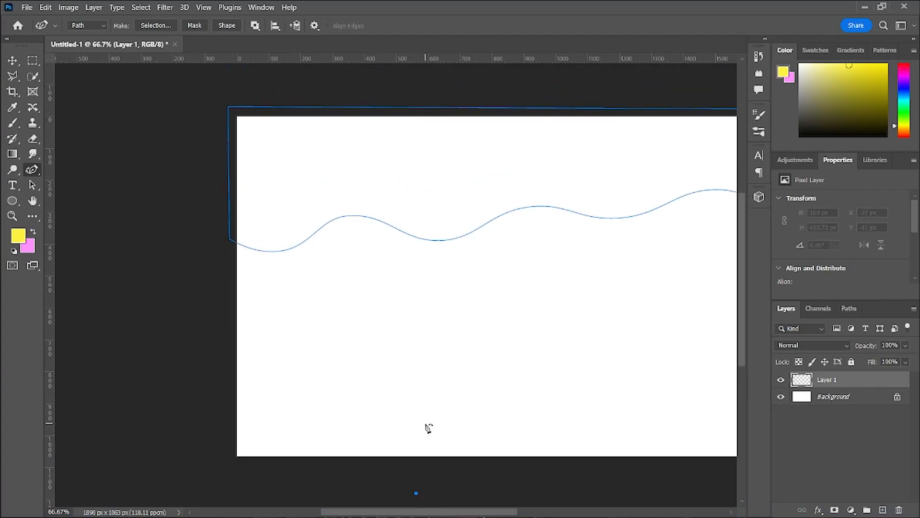
pyautogui.hotkey('ctrl', 'z')
pyautogui.moveTo(429, 512); pyautogui.dragTo(468, 512)
pyautogui.scroll(2, 407, 239)
pyautogui.rightClick(387, 146)
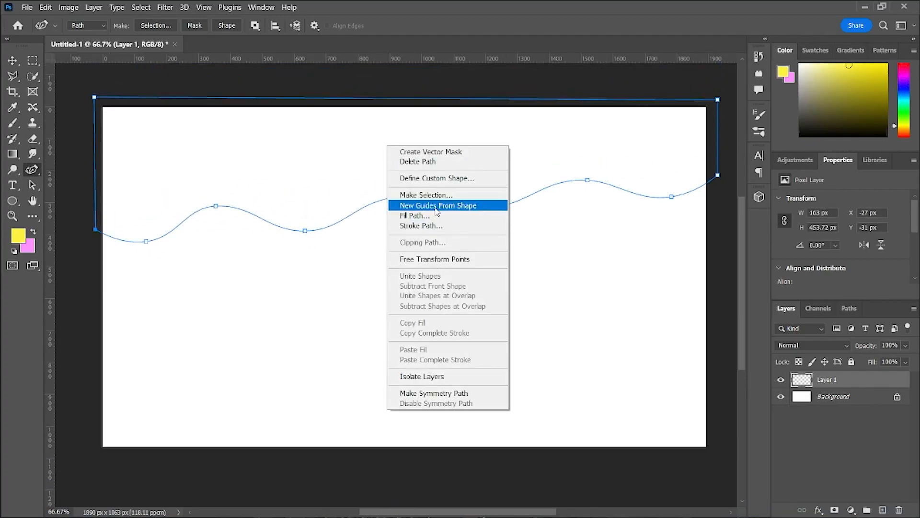
pyautogui.click(431, 162)
pyautogui.hotkey('ctrl', 'z')
# - Convert the closed wave path into a selection
pyautogui.rightClick(386, 119)
pyautogui.click(430, 180)
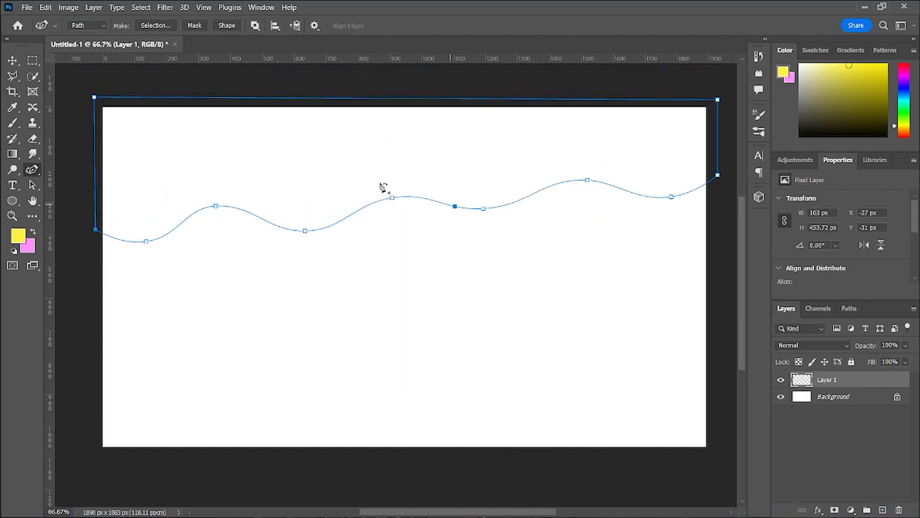
pyautogui.click(470, 210)
pyautogui.rightClick(379, 176)
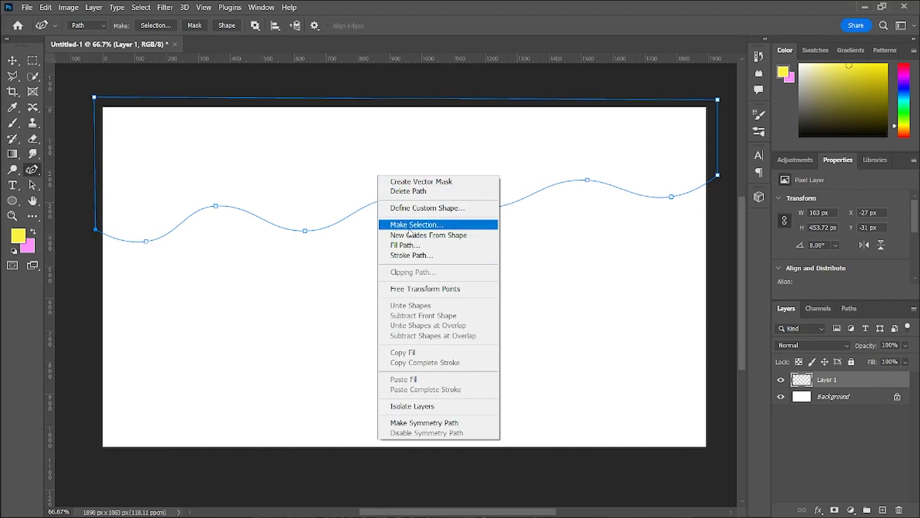
pyautogui.click(417, 225)
pyautogui.click(524, 125)
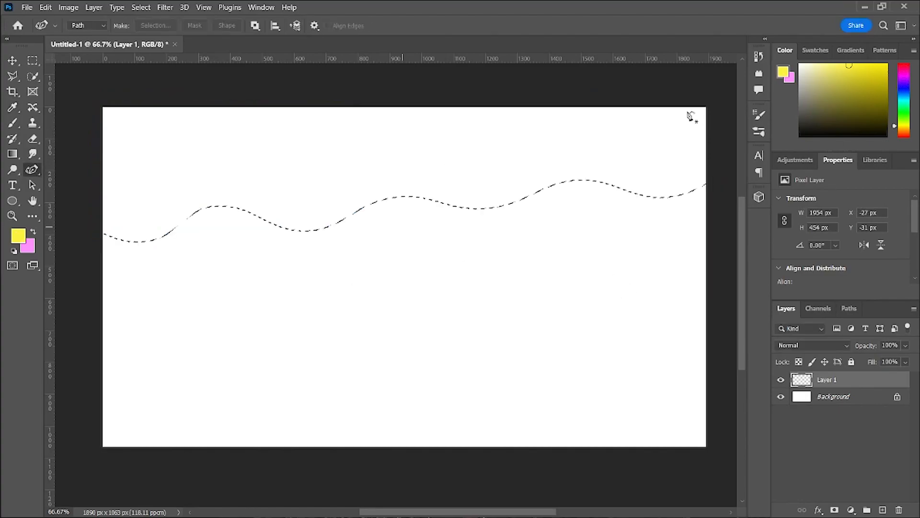
pyautogui.rightClick(385, 153)
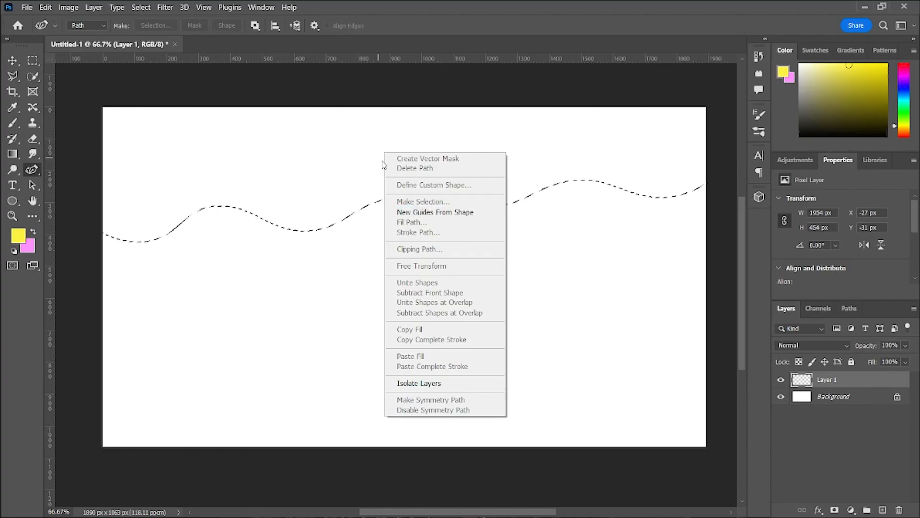
pyautogui.press('Escape')
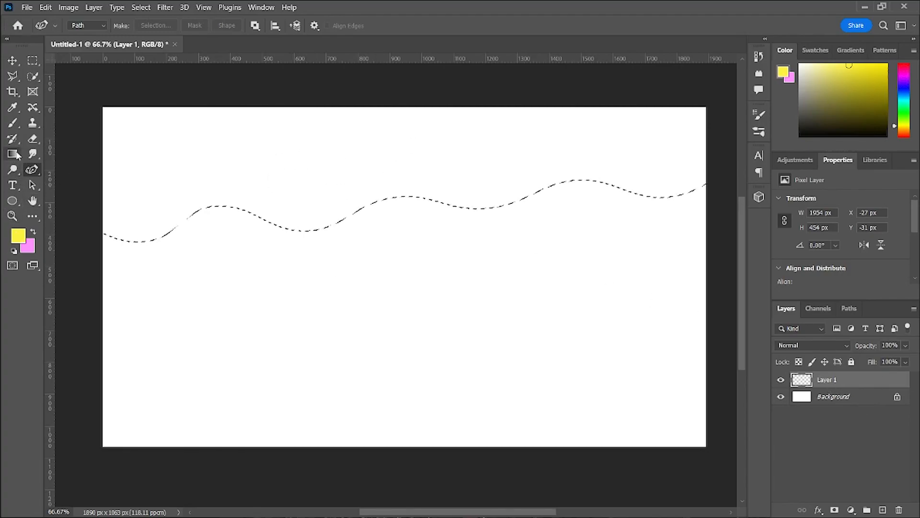
# - Choose a blue-to-cyan preset from the Blues group for the Gradient tool
pyautogui.click(16, 154)
pyautogui.click(57, 152)
pyautogui.click(117, 24)
pyautogui.scroll(1, 44, 79)
pyautogui.click(40, 46)
pyautogui.click(101, 103)
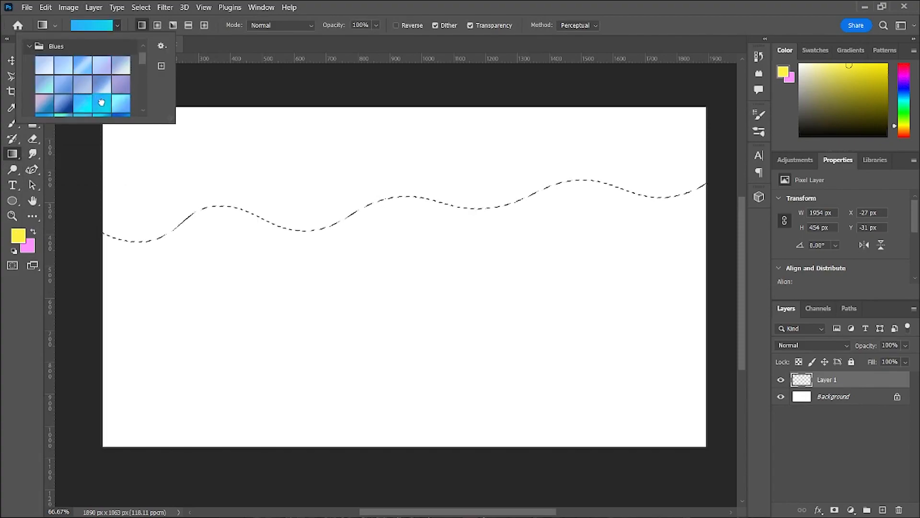
pyautogui.scroll(-1, 99, 87)
pyautogui.click(119, 26)
# - Fill the wave selection with the linear gradient running from blue at the top to cyan at the wavy edge
pyautogui.moveTo(119, 86); pyautogui.dragTo(130, 253)
pyautogui.hotkey('ctrl', 'z')
pyautogui.moveTo(407, 242); pyautogui.dragTo(417, 239)
pyautogui.hotkey('ctrl', 'z')
pyautogui.moveTo(382, 84)
pyautogui.mouseDown()
pyautogui.moveTo(388, 206)
pyautogui.moveTo(399, 211)
pyautogui.mouseUp()
pyautogui.hotkey('ctrl', 'z')
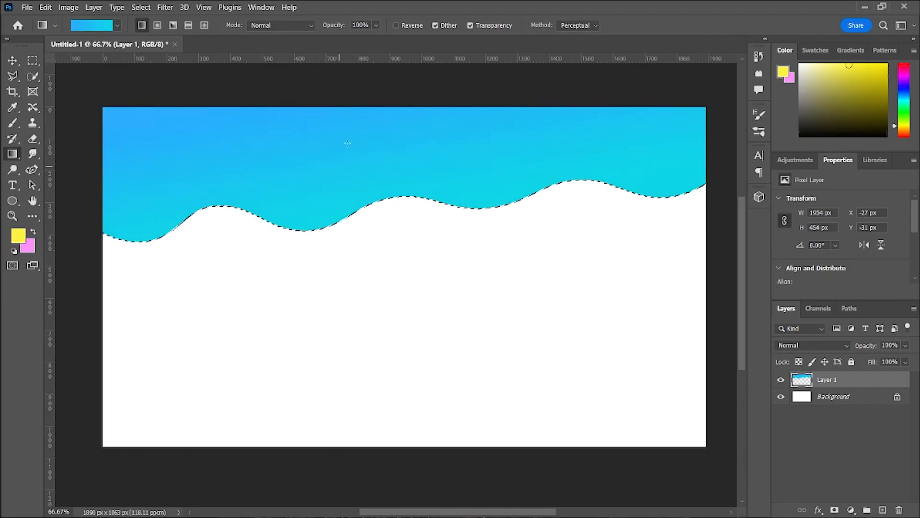
pyautogui.rightClick(836, 381)
pyautogui.click(694, 19)
pyautogui.moveTo(480, 183); pyautogui.dragTo(638, 270)
pyautogui.click(555, 384)
pyautogui.click(579, 386)
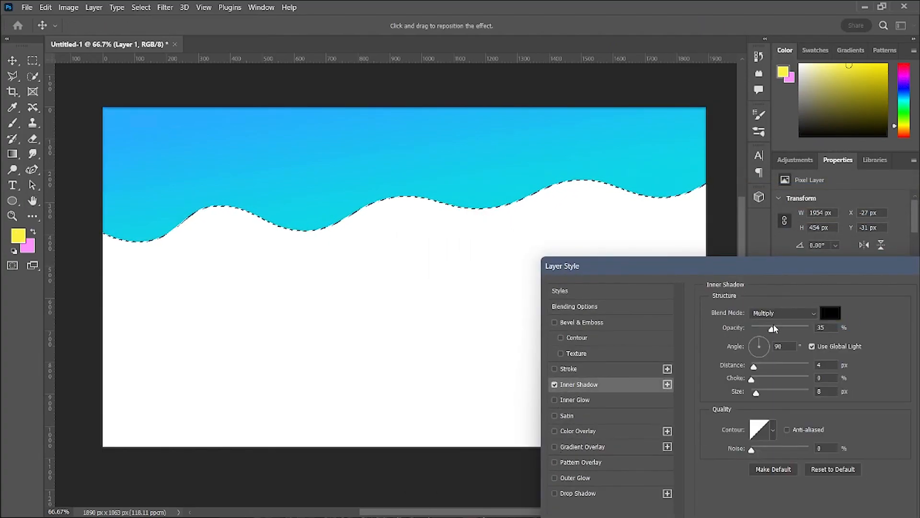
pyautogui.click(555, 385)
pyautogui.click(554, 322)
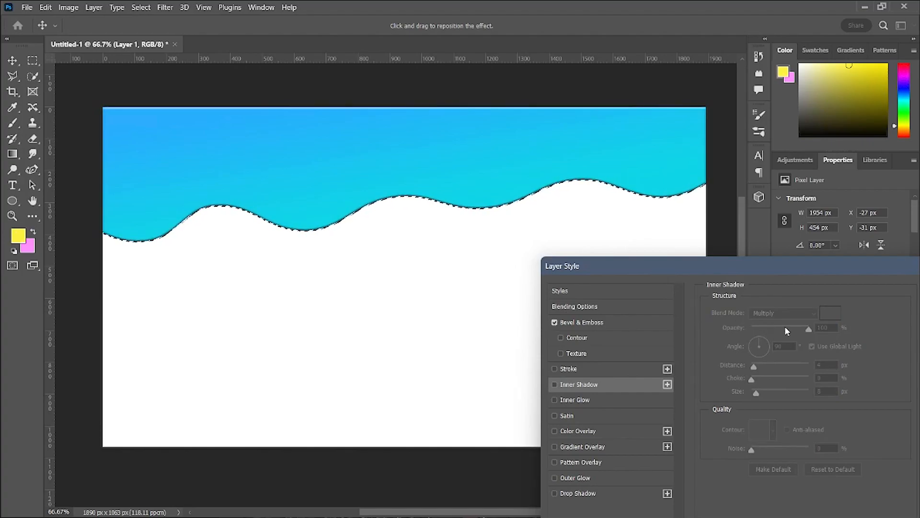
pyautogui.click(582, 323)
pyautogui.moveTo(762, 338); pyautogui.dragTo(812, 339)
pyautogui.moveTo(762, 364); pyautogui.dragTo(771, 366)
pyautogui.moveTo(758, 272); pyautogui.dragTo(628, 274)
pyautogui.press('Escape')
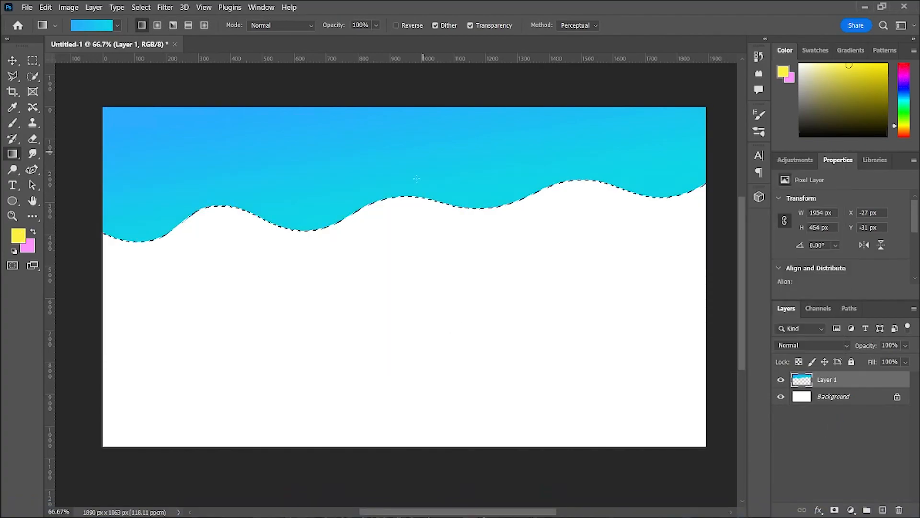
# - Deselect the gradient-filled wave area
pyautogui.rightClick(449, 154)
pyautogui.click(33, 76)
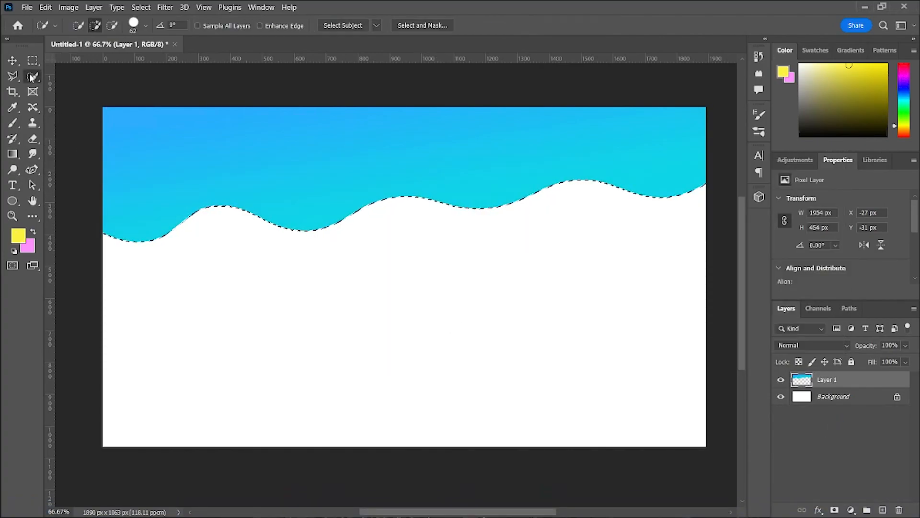
pyautogui.rightClick(335, 171)
pyautogui.click(369, 178)
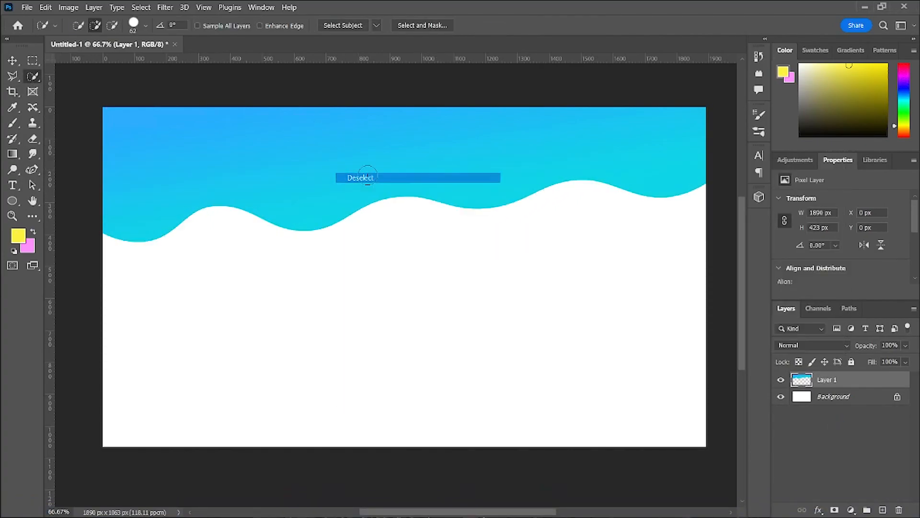
# - Open the blending options for Layer 1 and place the dialog clear of the wave
pyautogui.rightClick(840, 380)
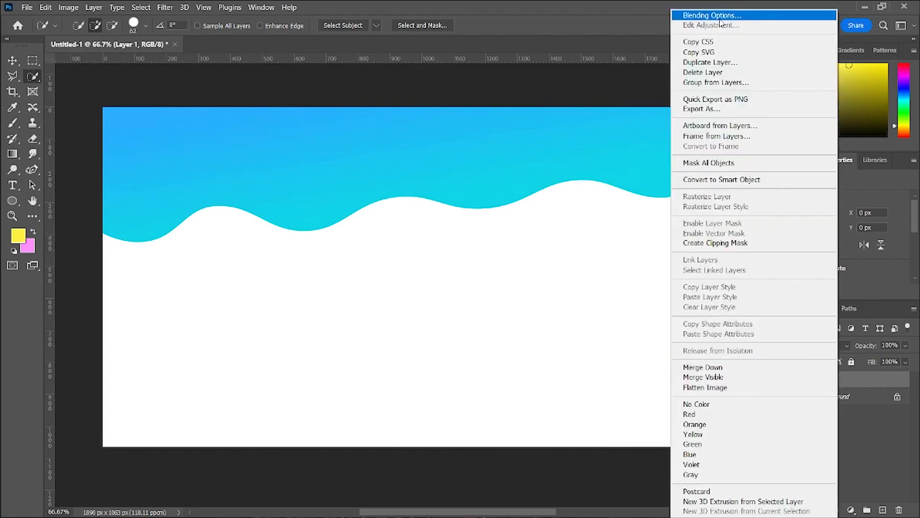
pyautogui.click(667, 11)
pyautogui.moveTo(648, 218); pyautogui.dragTo(659, 185)
pyautogui.click(553, 286)
pyautogui.click(553, 286)
pyautogui.click(552, 286)
pyautogui.click(552, 286)
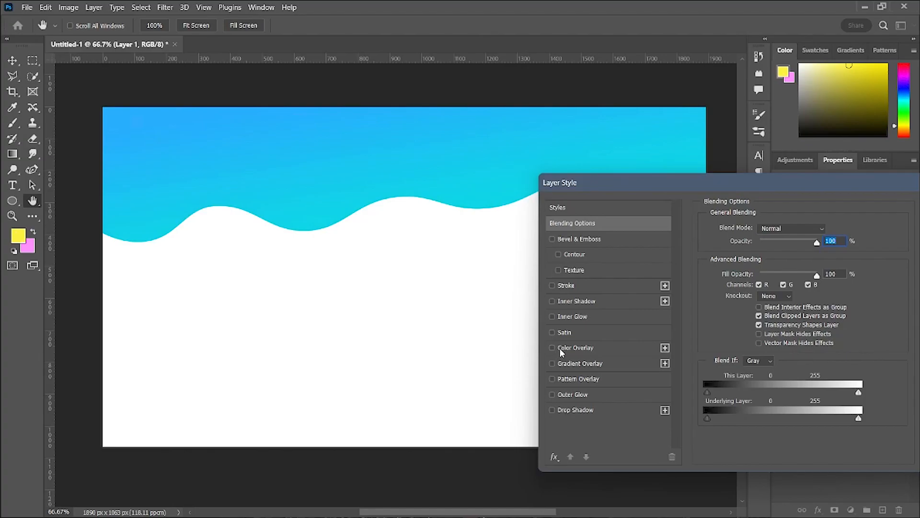
pyautogui.moveTo(607, 187)
pyautogui.mouseDown()
pyautogui.moveTo(523, 190)
pyautogui.moveTo(595, 174)
pyautogui.moveTo(620, 357)
pyautogui.moveTo(516, 292)
pyautogui.mouseUp()
# - Try a non-inverted Satin effect on the wave with 50% opacity, 30 px distance and 57 px size
pyautogui.click(537, 327)
pyautogui.click(474, 441)
pyautogui.click(664, 430)
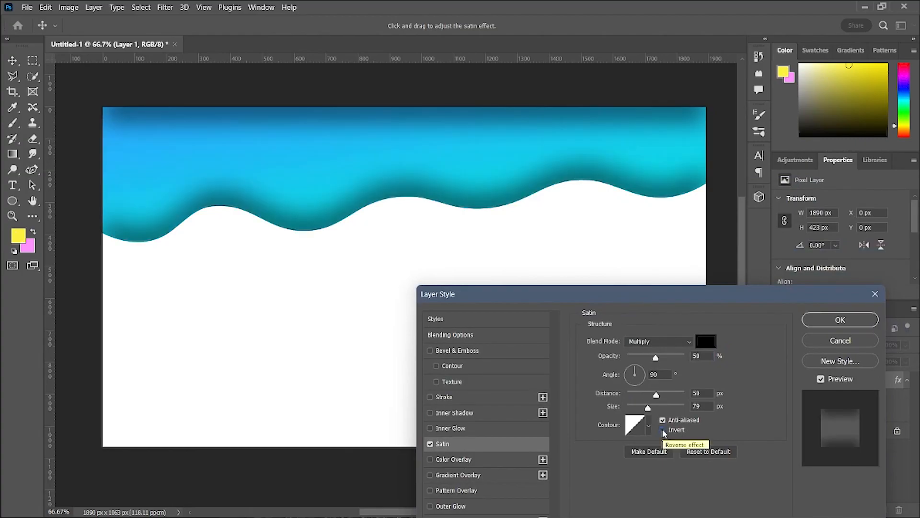
pyautogui.moveTo(656, 357)
pyautogui.mouseDown()
pyautogui.moveTo(634, 358)
pyautogui.moveTo(680, 359)
pyautogui.moveTo(660, 359)
pyautogui.mouseUp()
pyautogui.write('50')
pyautogui.moveTo(657, 394); pyautogui.dragTo(644, 408)
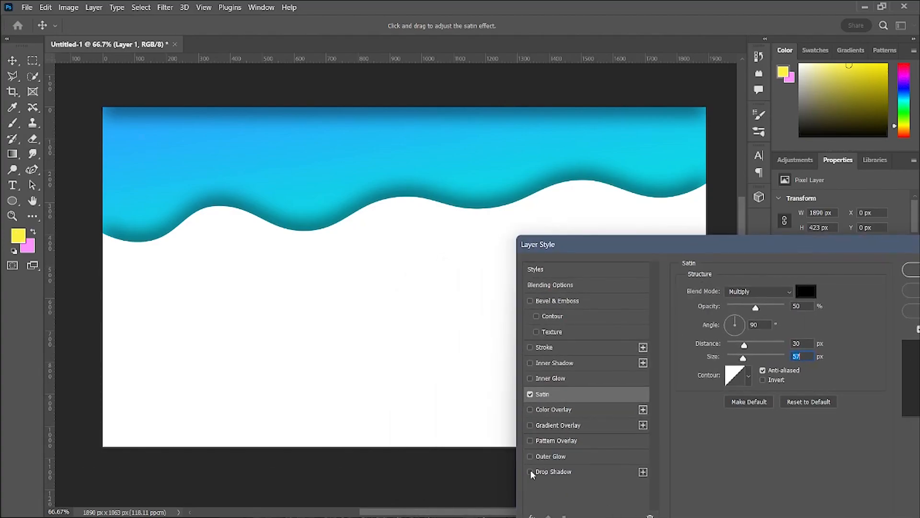
# - Add a drop shadow to the wave with 100% opacity, 12 px distance and 98 px size
pyautogui.click(531, 471)
pyautogui.moveTo(748, 307); pyautogui.dragTo(787, 308)
pyautogui.moveTo(729, 345); pyautogui.dragTo(742, 346)
pyautogui.moveTo(728, 357); pyautogui.dragTo(752, 386)
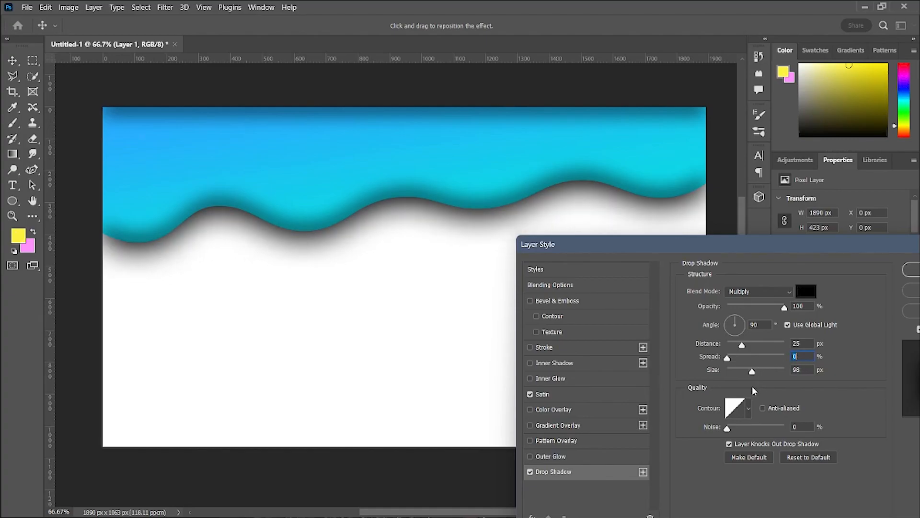
pyautogui.moveTo(727, 428); pyautogui.dragTo(732, 440)
pyautogui.moveTo(740, 344); pyautogui.dragTo(737, 357)
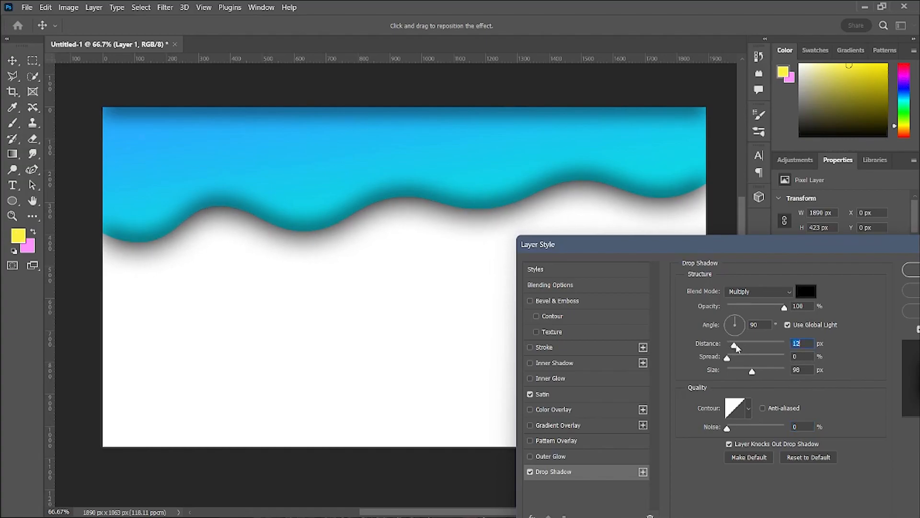
# - Add an inner shadow with 80% opacity, -90° angle, 12 px distance, 18% choke and 128 px size, and disable Satin
pyautogui.click(539, 367)
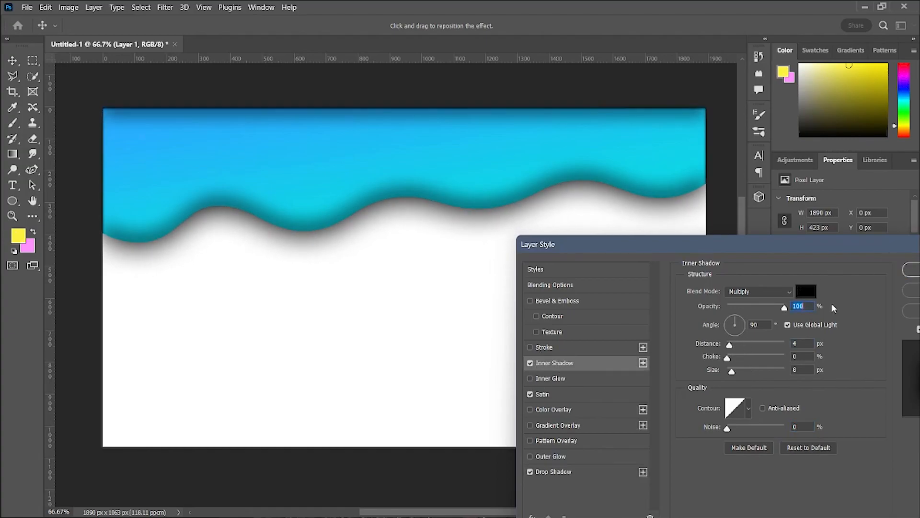
pyautogui.moveTo(775, 308); pyautogui.dragTo(842, 302)
pyautogui.moveTo(730, 344); pyautogui.dragTo(755, 344)
pyautogui.write('-90')
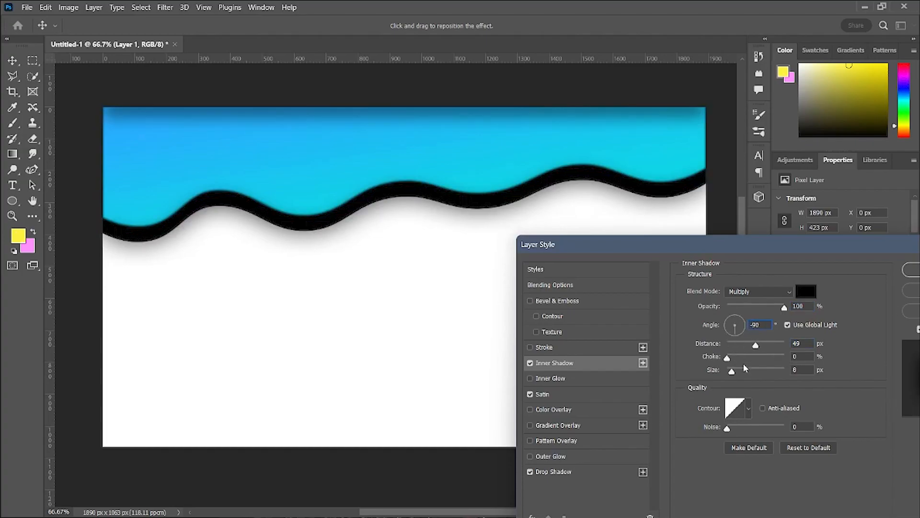
pyautogui.moveTo(739, 374); pyautogui.dragTo(748, 349)
pyautogui.click(531, 393)
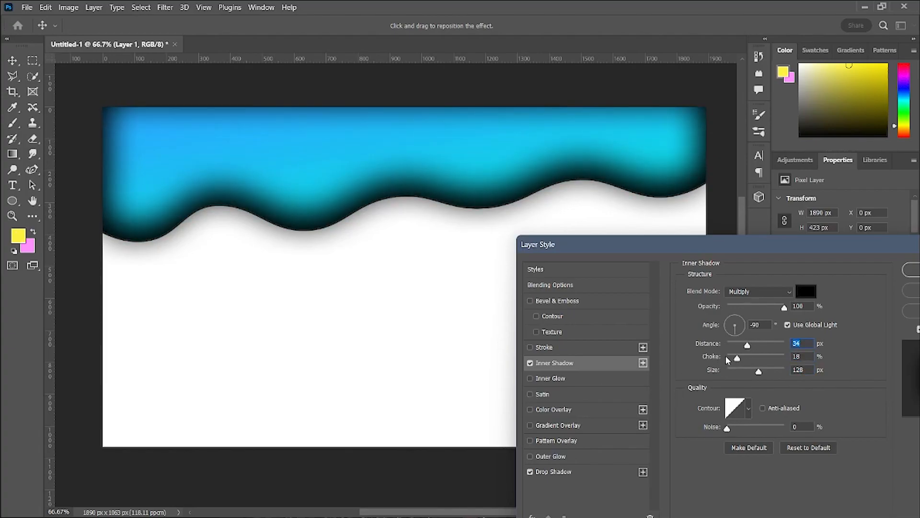
pyautogui.moveTo(784, 307); pyautogui.dragTo(775, 313)
pyautogui.moveTo(746, 345); pyautogui.dragTo(732, 350)
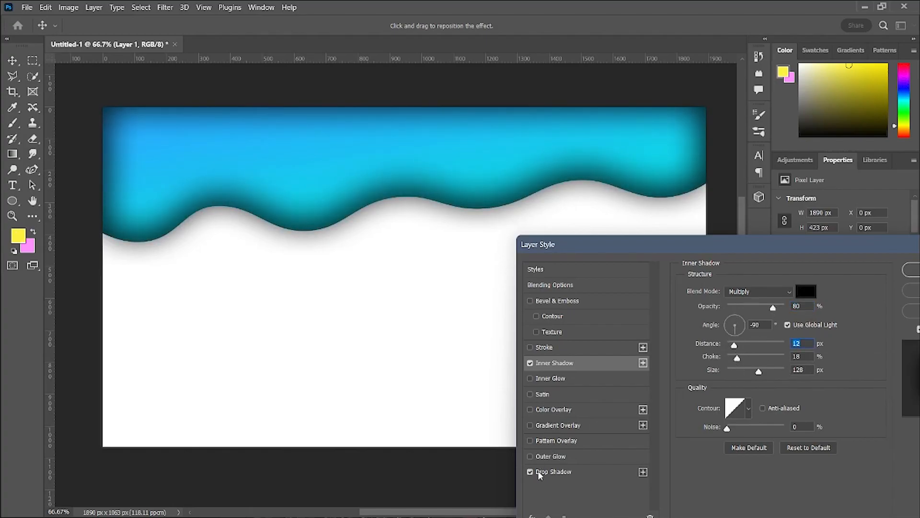
# - Intensify the drop shadow beneath the wave and set the inner shadow's opacity to 75%
pyautogui.click(536, 473)
pyautogui.moveTo(752, 374)
pyautogui.mouseDown()
pyautogui.moveTo(739, 358)
pyautogui.moveTo(750, 367)
pyautogui.mouseUp()
pyautogui.click(585, 365)
pyautogui.moveTo(755, 308); pyautogui.dragTo(767, 331)
# - Try the inner shadow with global light off and on at 100% opacity
pyautogui.click(786, 327)
pyautogui.click(787, 326)
pyautogui.click(787, 326)
pyautogui.click(787, 327)
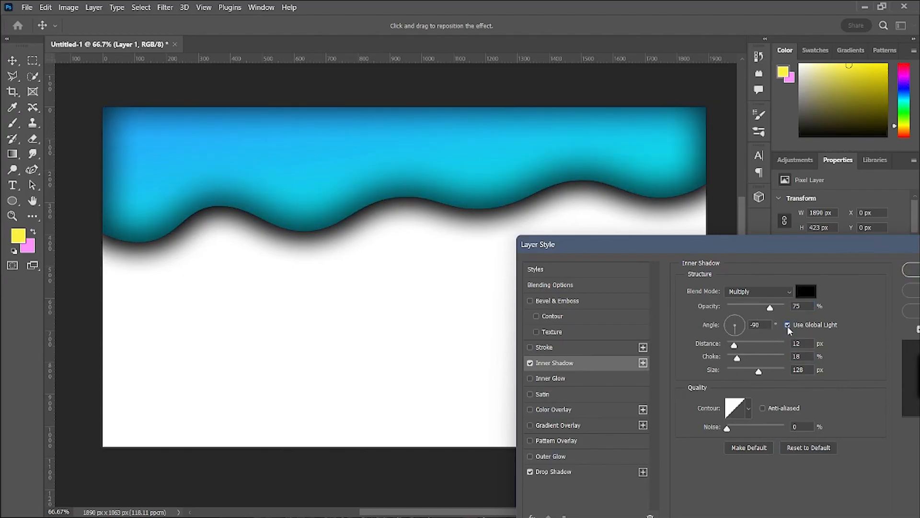
pyautogui.click(788, 326)
pyautogui.moveTo(770, 307); pyautogui.dragTo(797, 312)
pyautogui.moveTo(717, 318); pyautogui.dragTo(789, 319)
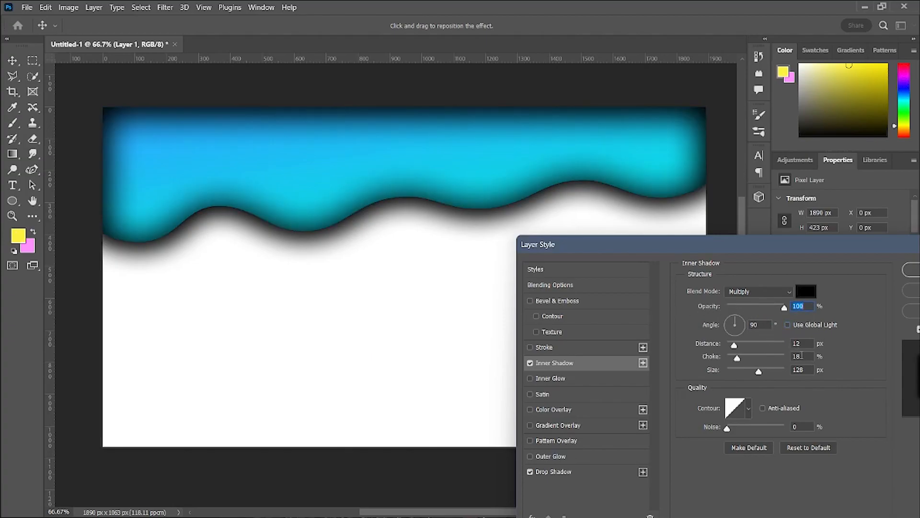
pyautogui.click(788, 325)
# - Set the inner shadow to 80% opacity, 20 px distance, 20% choke and 115 px size
pyautogui.moveTo(757, 371); pyautogui.dragTo(737, 347)
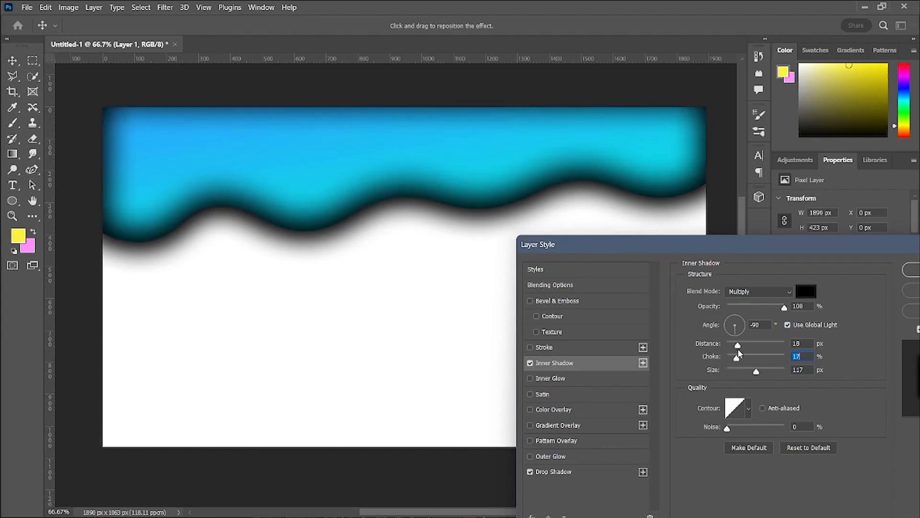
pyautogui.doubleClick(802, 358)
pyautogui.write('20')
pyautogui.doubleClick(800, 370)
pyautogui.write('1')
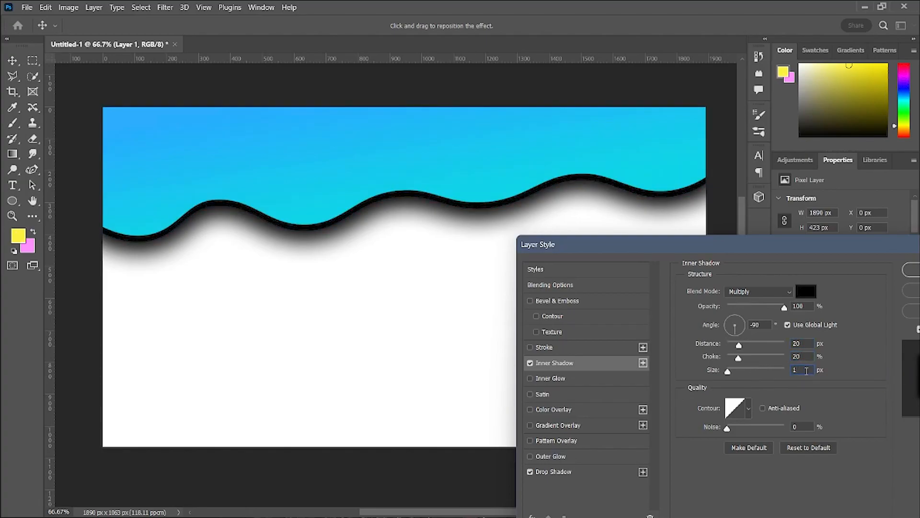
pyautogui.write('15')
pyautogui.moveTo(780, 311)
pyautogui.mouseDown()
pyautogui.moveTo(765, 313)
pyautogui.moveTo(775, 315)
pyautogui.mouseUp()
pyautogui.write('80')
# - Lower the drop shadow's opacity and apply the layer style to the wave
pyautogui.click(554, 472)
pyautogui.moveTo(773, 308); pyautogui.dragTo(774, 309)
pyautogui.click(902, 273)
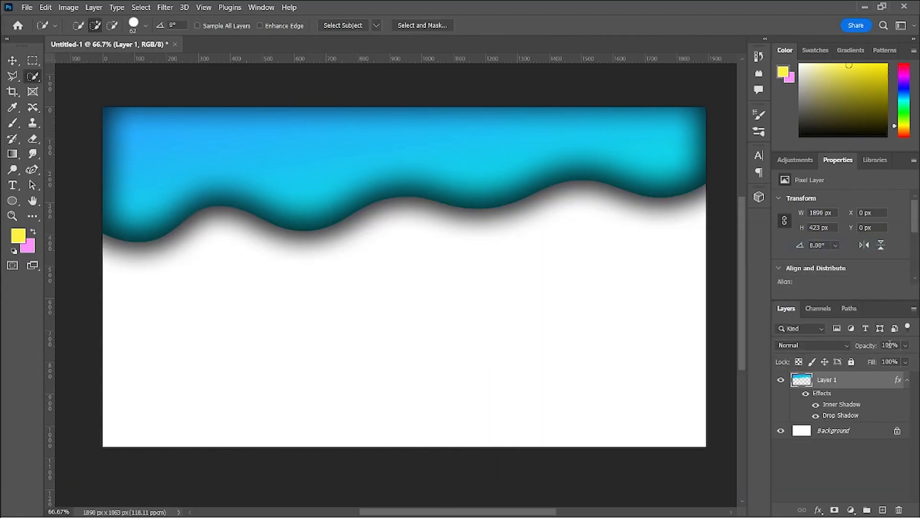
# - Add a smooth Inner Bevel to the wave with 376% depth, 84 px size, 14 px soften, 100% highlight opacity and 0% shadow opacity
pyautogui.doubleClick(858, 381)
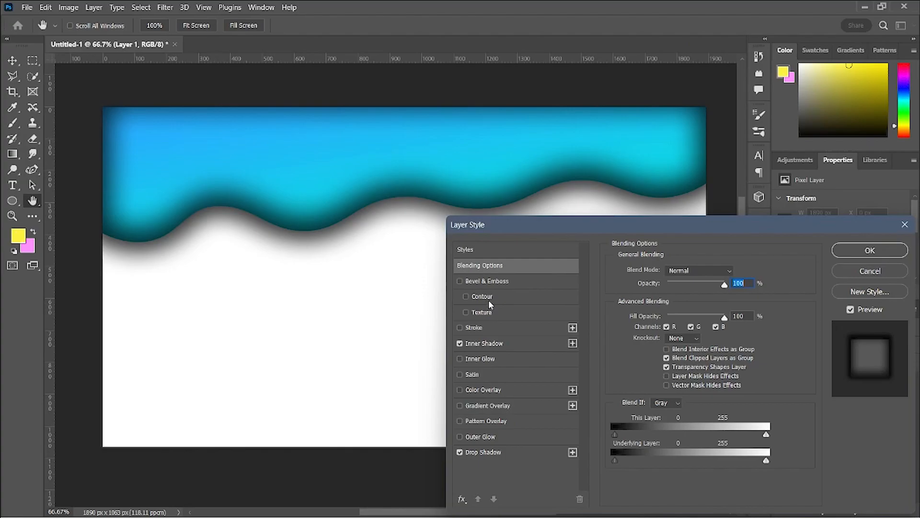
pyautogui.click(507, 279)
pyautogui.moveTo(563, 229); pyautogui.dragTo(560, 253)
pyautogui.moveTo(651, 328)
pyautogui.mouseDown()
pyautogui.moveTo(667, 329)
pyautogui.moveTo(646, 329)
pyautogui.moveTo(664, 365)
pyautogui.moveTo(613, 372)
pyautogui.moveTo(668, 355)
pyautogui.moveTo(648, 369)
pyautogui.mouseUp()
pyautogui.click(657, 352)
pyautogui.click(675, 339)
pyautogui.moveTo(660, 329)
pyautogui.mouseDown()
pyautogui.moveTo(654, 334)
pyautogui.moveTo(701, 332)
pyautogui.moveTo(668, 330)
pyautogui.mouseUp()
pyautogui.click(647, 339)
pyautogui.moveTo(650, 366); pyautogui.dragTo(695, 367)
pyautogui.moveTo(674, 476); pyautogui.dragTo(703, 473)
pyautogui.moveTo(674, 506); pyautogui.dragTo(653, 510)
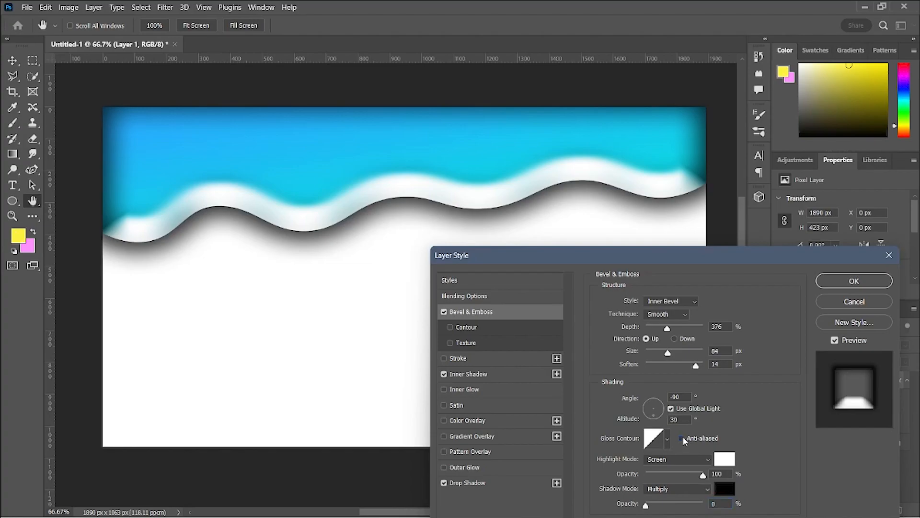
# - Try the different gloss contour presets for the bevel and choose the single-peak contour
pyautogui.click(667, 439)
pyautogui.click(615, 443)
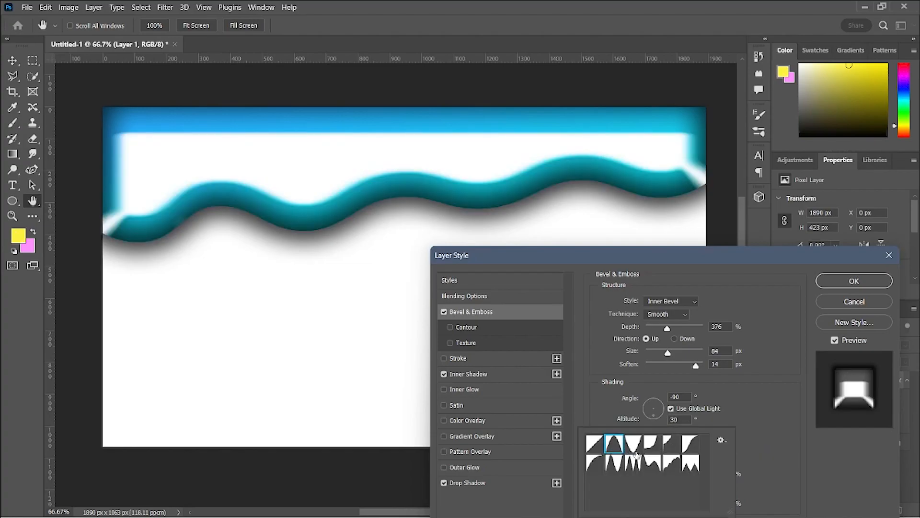
pyautogui.click(634, 446)
pyautogui.click(655, 448)
pyautogui.click(689, 445)
pyautogui.click(596, 463)
pyautogui.click(614, 465)
pyautogui.click(633, 466)
pyautogui.click(650, 466)
pyautogui.click(670, 468)
pyautogui.click(691, 469)
pyautogui.click(596, 444)
pyautogui.click(615, 445)
# - Set the bevel's depth to 188%, size to 70 px, soften to 12 px and highlight opacity to 44%
pyautogui.click(670, 341)
pyautogui.moveTo(668, 330); pyautogui.dragTo(678, 377)
pyautogui.click(666, 313)
pyautogui.click(668, 313)
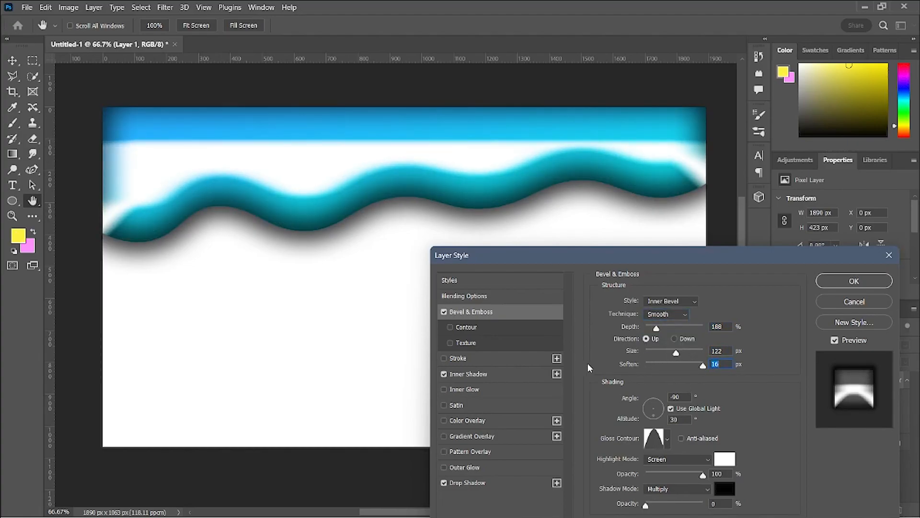
pyautogui.moveTo(698, 469); pyautogui.dragTo(673, 471)
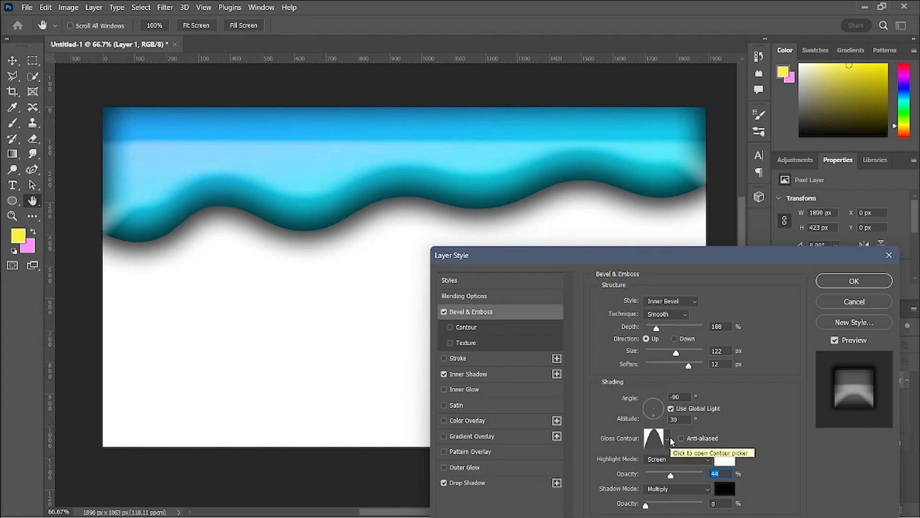
pyautogui.moveTo(666, 357); pyautogui.dragTo(667, 374)
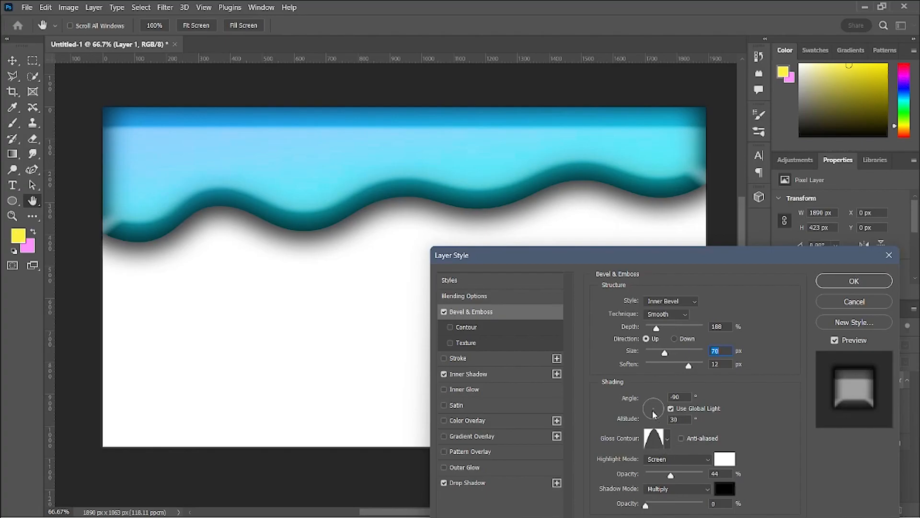
# - Try the other bevel styles on the wave and return to Inner Bevel
pyautogui.press('Down')
pyautogui.press('Down')
pyautogui.press('Down')
pyautogui.press('Down')
pyautogui.click(677, 302)
pyautogui.click(678, 310)
pyautogui.click(678, 302)
pyautogui.click(676, 328)
pyautogui.click(678, 302)
pyautogui.click(676, 337)
pyautogui.click(679, 303)
pyautogui.click(676, 336)
pyautogui.click(678, 302)
pyautogui.click(671, 309)
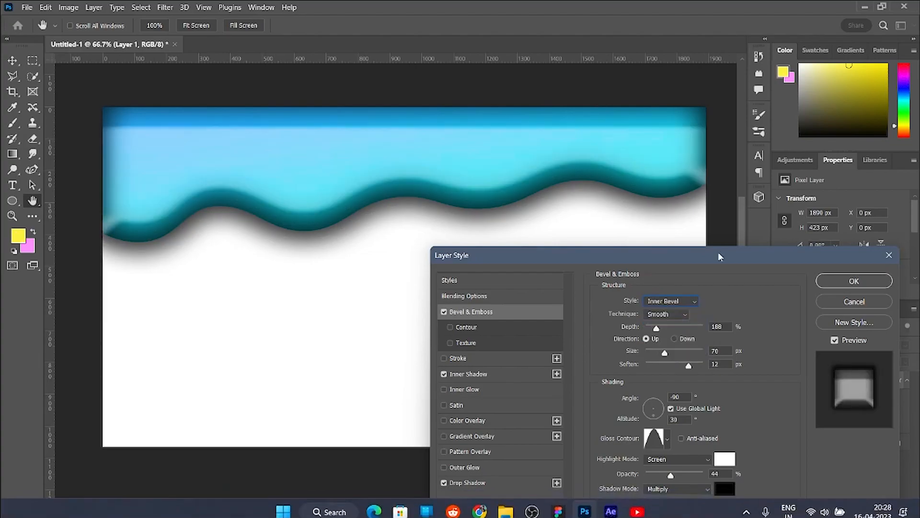
# - Set the bevel's highlight color to the pale blue #d9f8ff
pyautogui.click(724, 459)
pyautogui.click(503, 142)
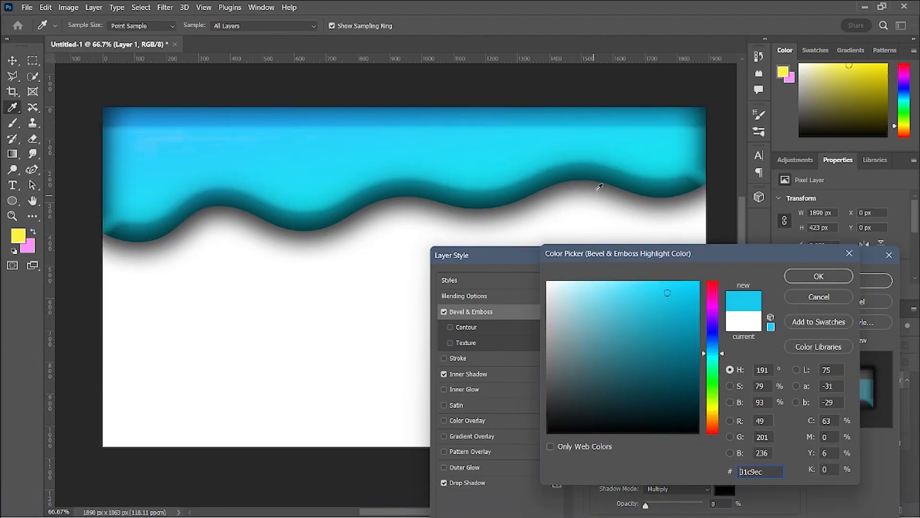
pyautogui.moveTo(695, 330)
pyautogui.mouseDown()
pyautogui.moveTo(612, 283)
pyautogui.moveTo(561, 273)
pyautogui.moveTo(573, 264)
pyautogui.mouseUp()
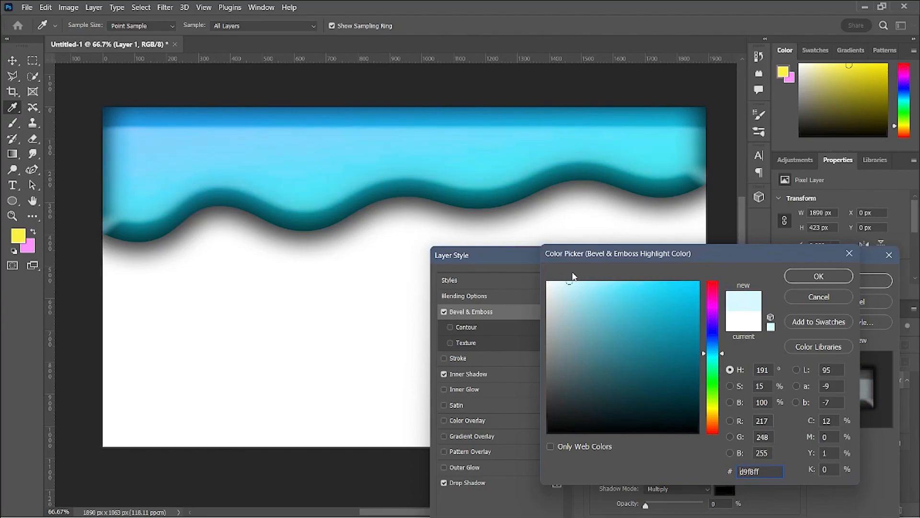
pyautogui.click(818, 277)
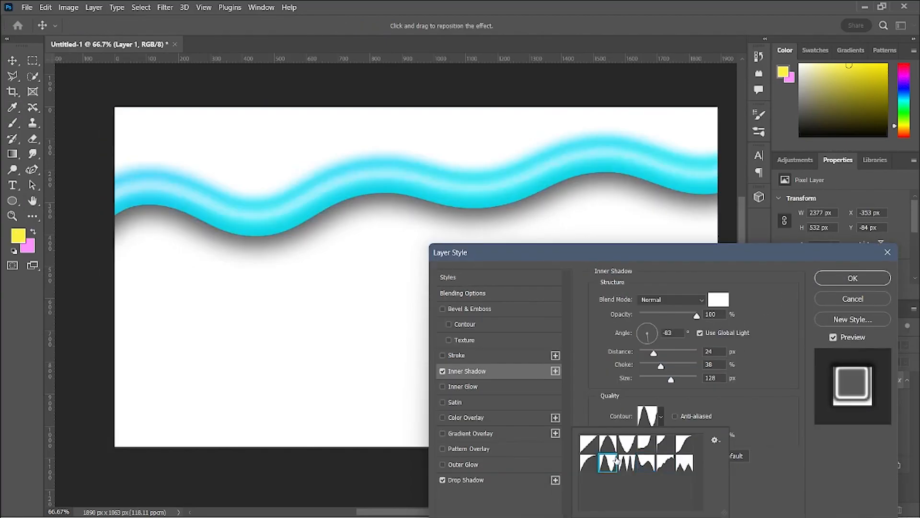
# - Give the white inner shadow the single-peak contour, lower its opacity and apply the layer style
pyautogui.click(607, 463)
pyautogui.click(593, 444)
pyautogui.click(606, 445)
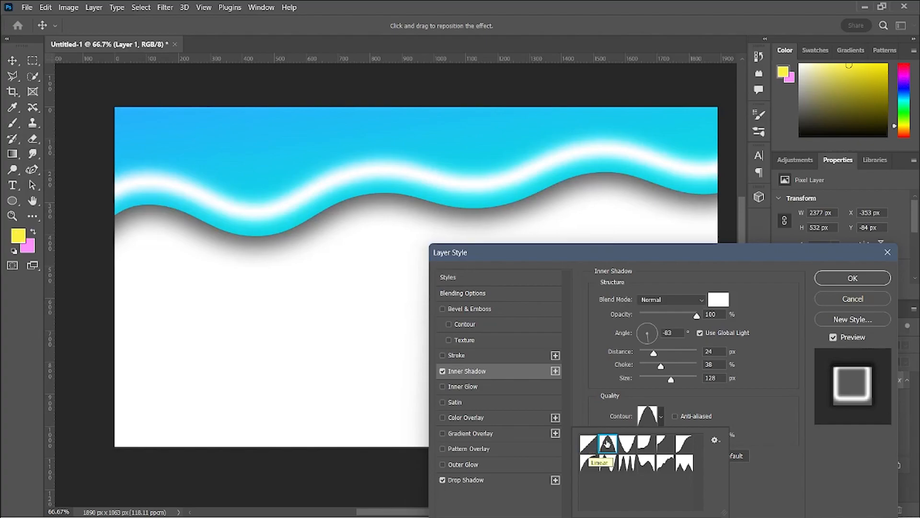
pyautogui.click(658, 374)
pyautogui.moveTo(686, 320); pyautogui.dragTo(669, 324)
pyautogui.click(833, 282)
# - Adjust the wave's drop shadow in the blending options and apply the layer style
pyautogui.rightClick(834, 380)
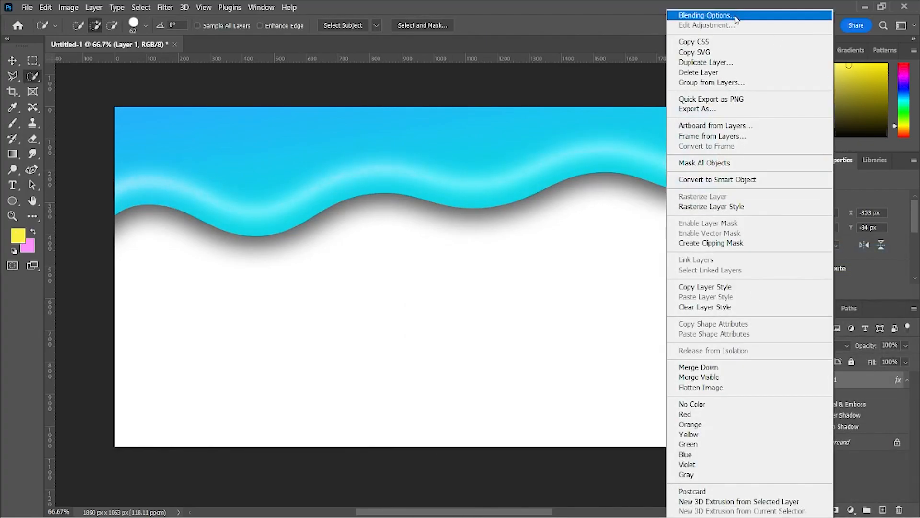
pyautogui.click(692, 12)
pyautogui.click(461, 453)
pyautogui.moveTo(679, 288)
pyautogui.mouseDown()
pyautogui.moveTo(699, 286)
pyautogui.moveTo(686, 293)
pyautogui.mouseUp()
pyautogui.moveTo(685, 231); pyautogui.dragTo(729, 266)
pyautogui.click(890, 286)
# - Add a solid color fill above the background, using the blue #2cccea sampled from the wave
pyautogui.click(815, 442)
pyautogui.click(850, 510)
pyautogui.click(847, 303)
pyautogui.moveTo(638, 331)
pyautogui.mouseDown()
pyautogui.moveTo(619, 363)
pyautogui.moveTo(676, 336)
pyautogui.moveTo(716, 367)
pyautogui.moveTo(717, 385)
pyautogui.moveTo(716, 367)
pyautogui.mouseUp()
pyautogui.click(517, 175)
pyautogui.click(493, 146)
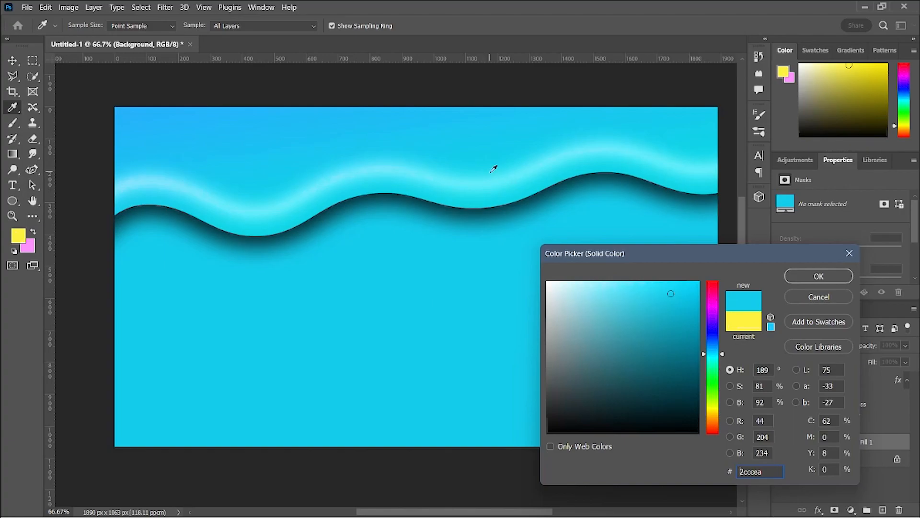
pyautogui.click(819, 276)
# - Try Bevel & Emboss with Contour on the wave layer, and switch both off again
pyautogui.rightClick(827, 382)
pyautogui.click(791, 15)
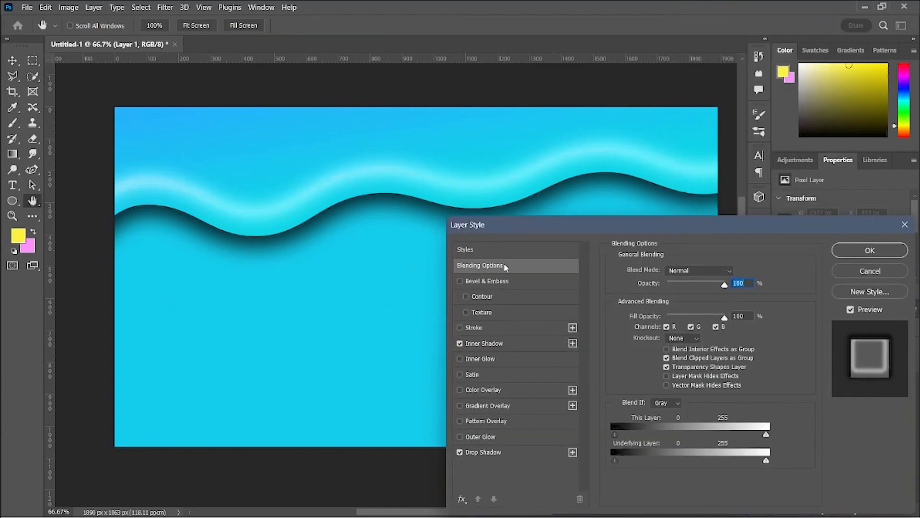
pyautogui.click(486, 281)
pyautogui.click(467, 297)
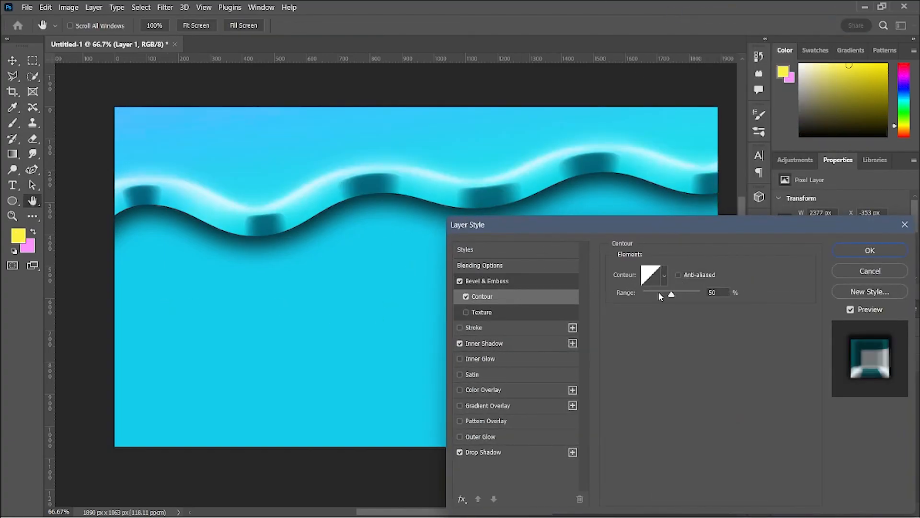
pyautogui.click(466, 296)
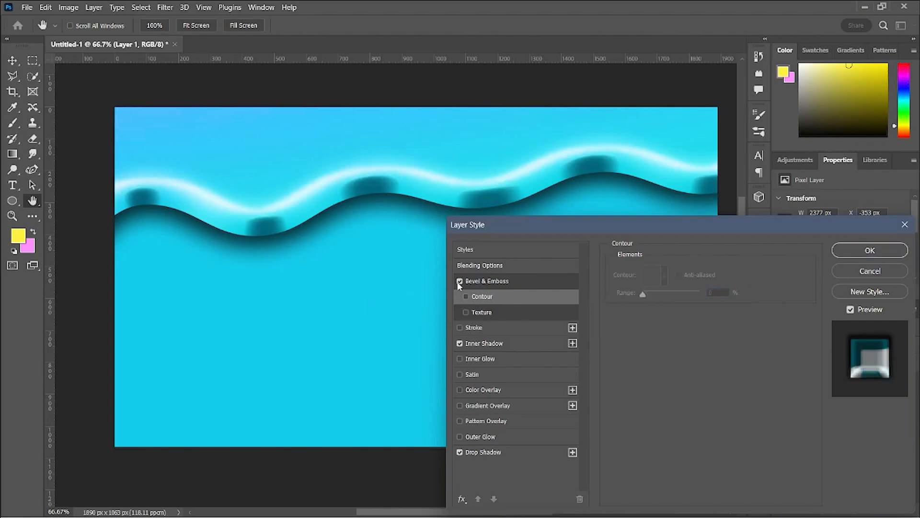
pyautogui.click(460, 280)
# - Add an Inner Glow to the wave with Normal blend mode and black as its color
pyautogui.click(460, 358)
pyautogui.click(689, 271)
pyautogui.click(691, 223)
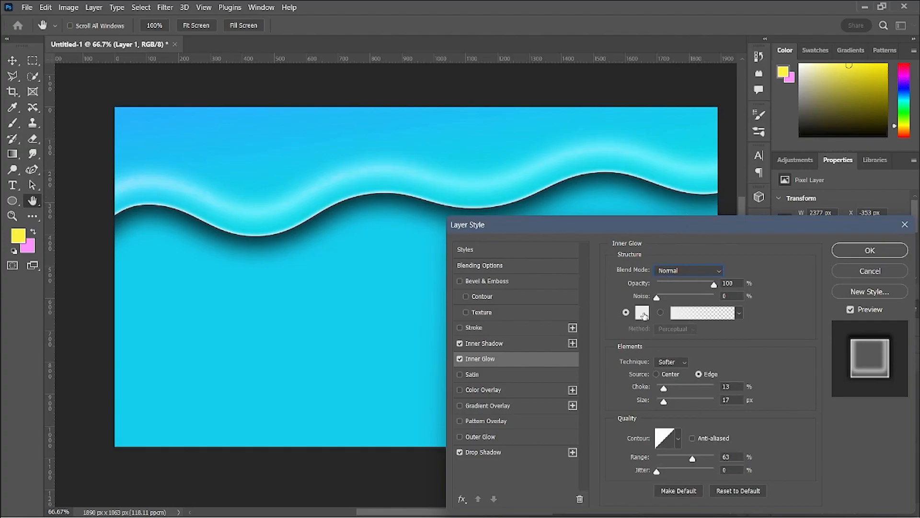
pyautogui.click(644, 315)
pyautogui.moveTo(587, 388); pyautogui.dragTo(502, 493)
pyautogui.click(818, 276)
# - Set the inner glow to 0% choke, 59 px size, Edge source and 100% range, and apply the style
pyautogui.moveTo(664, 388); pyautogui.dragTo(641, 391)
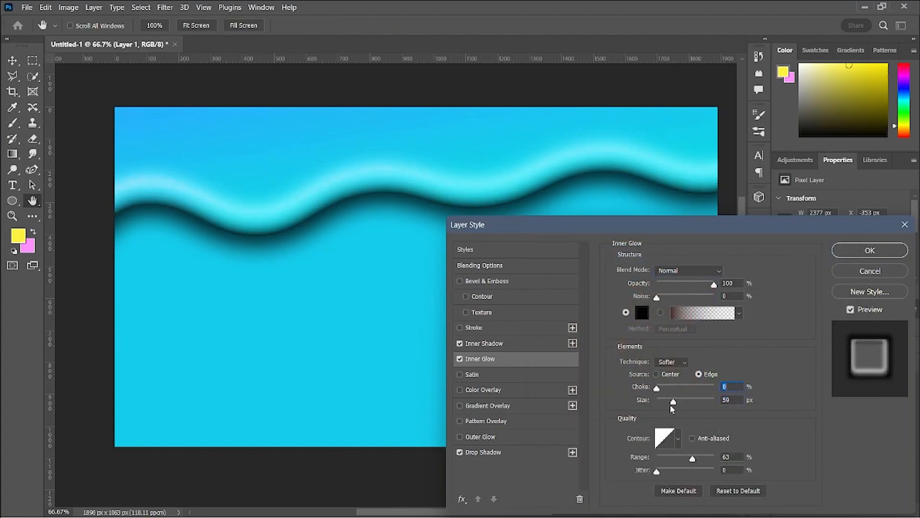
pyautogui.click(657, 373)
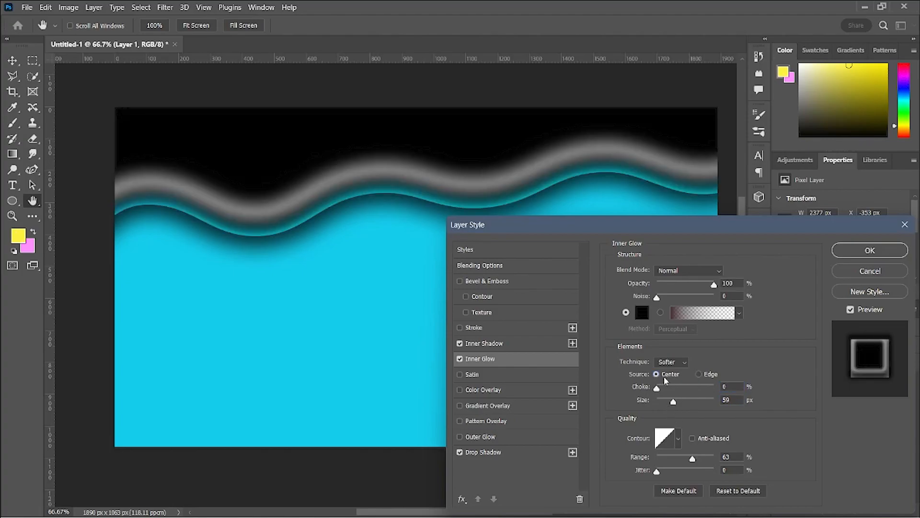
pyautogui.click(700, 375)
pyautogui.moveTo(693, 458); pyautogui.dragTo(714, 457)
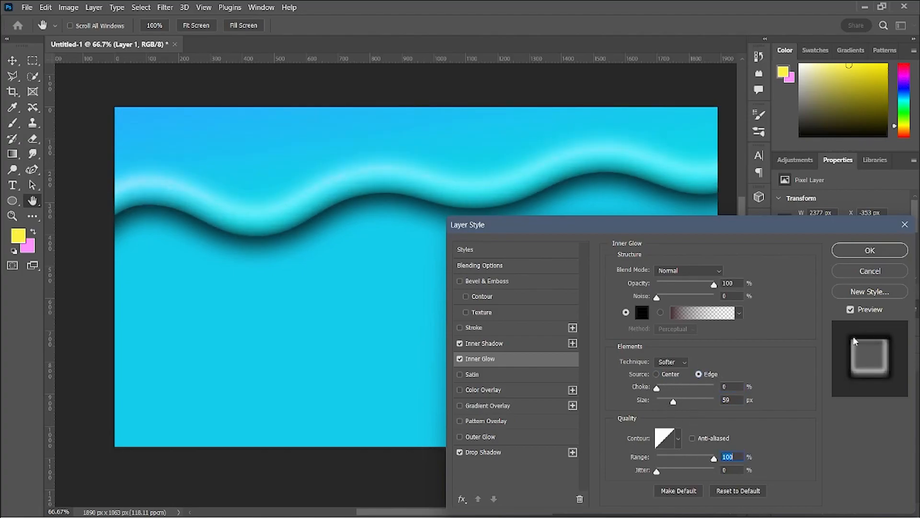
pyautogui.click(870, 249)
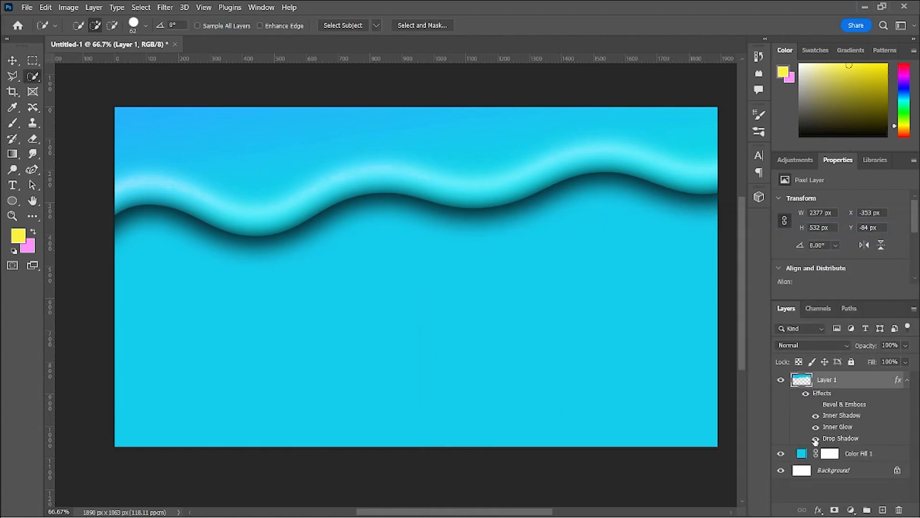
# - Add the text "WAX" over the wave's edge and set the text color to white
pyautogui.press('t')
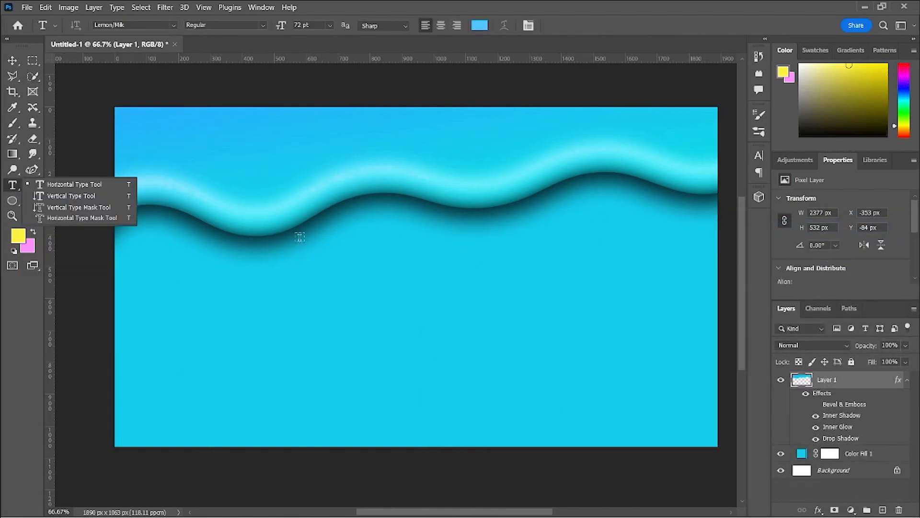
pyautogui.click(292, 242)
pyautogui.write('WAX')
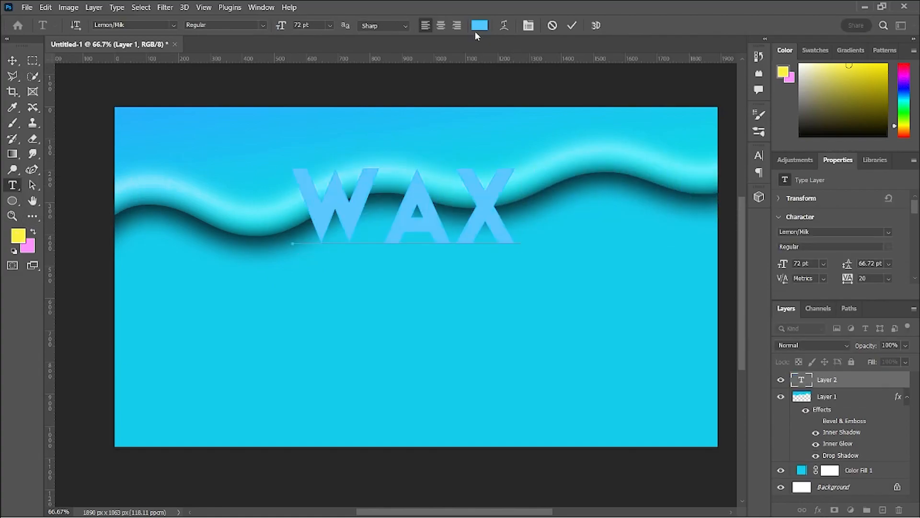
pyautogui.click(479, 25)
pyautogui.click(820, 279)
pyautogui.click(480, 29)
pyautogui.click(547, 282)
pyautogui.click(818, 276)
pyautogui.click(759, 156)
pyautogui.click(732, 148)
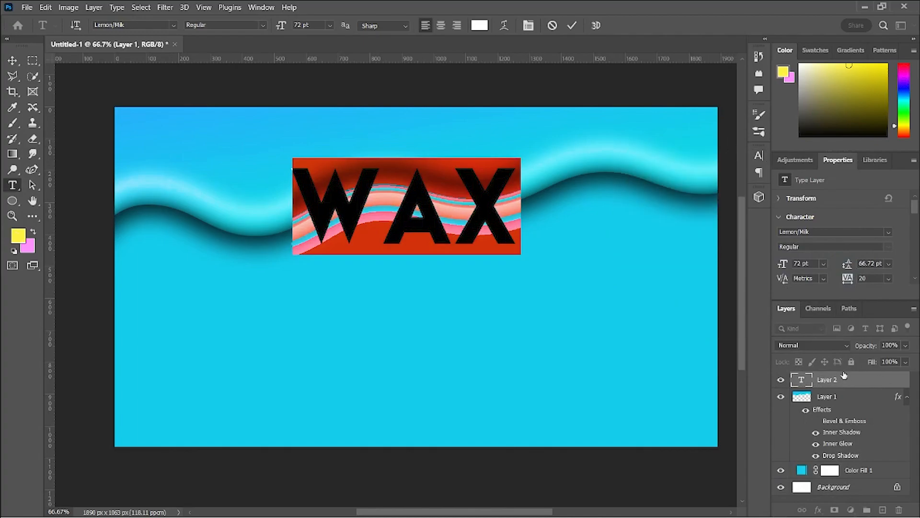
# - Try grouping, enlarging and repositioning the WAX text, and delete the group
pyautogui.click(357, 221)
pyautogui.click(19, 61)
pyautogui.hotkey('ctrl', 'g')
pyautogui.hotkey('ctrl', 't')
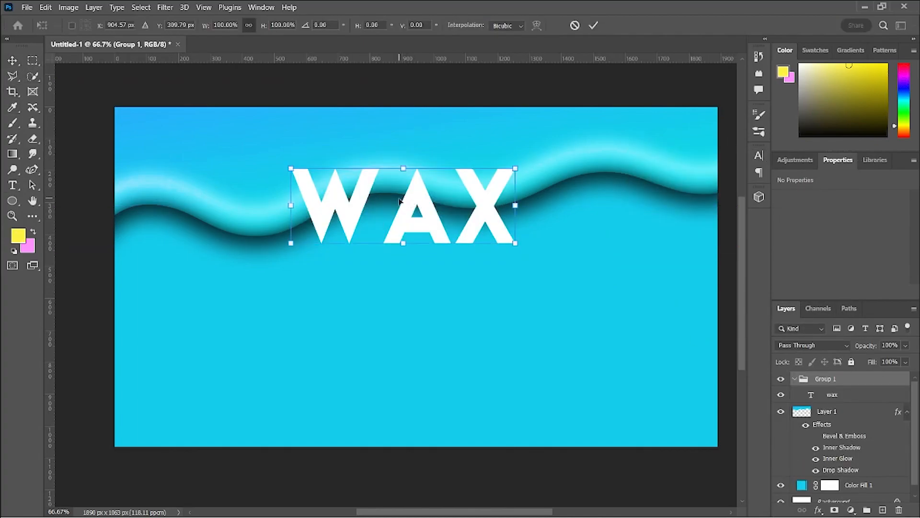
pyautogui.moveTo(431, 203); pyautogui.dragTo(444, 248)
pyautogui.moveTo(538, 291); pyautogui.dragTo(599, 308)
pyautogui.press('Return')
pyautogui.rightClick(848, 379)
pyautogui.click(763, 89)
# - Add the white text "WAX" again below the wave's edge
pyautogui.click(12, 185)
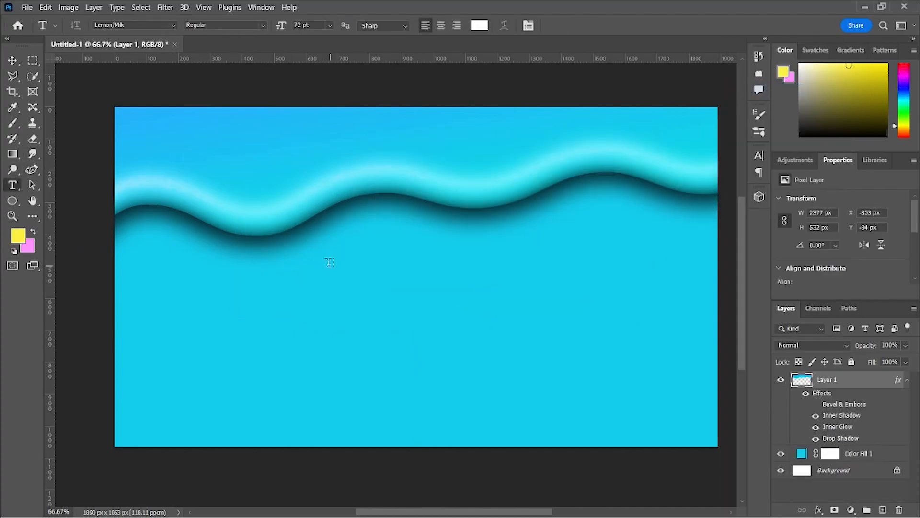
pyautogui.click(319, 256)
pyautogui.write('WAX')
pyautogui.click(573, 26)
# - Enlarge the WAX text to about 106 pt, center it along the wave's edge and move its layer beneath the wave layer
pyautogui.hotkey('ctrl', 't')
pyautogui.moveTo(513, 226); pyautogui.dragTo(495, 257)
pyautogui.moveTo(531, 297); pyautogui.dragTo(640, 345)
pyautogui.moveTo(547, 294); pyautogui.dragTo(494, 273)
pyautogui.click(593, 25)
pyautogui.moveTo(844, 380); pyautogui.dragTo(852, 461)
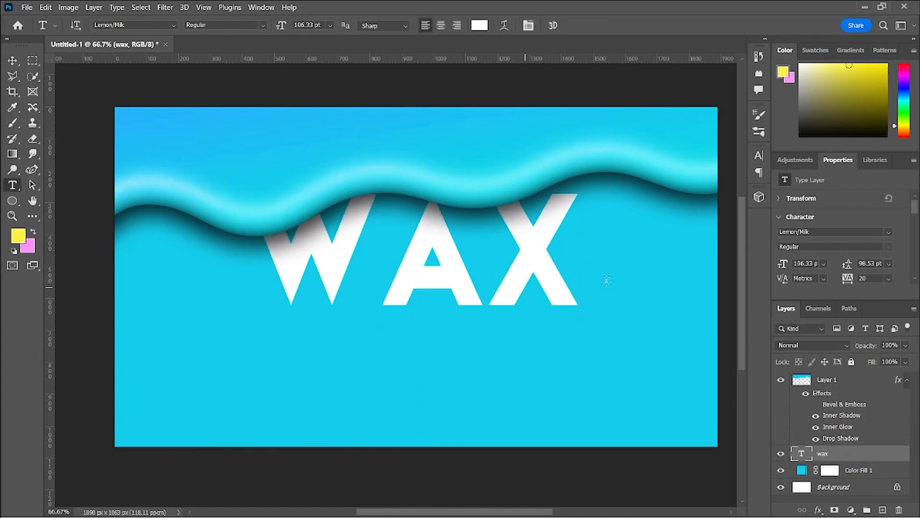
# - Try several lighter blues and colors sampled from the wave for the solid color fill
pyautogui.doubleClick(801, 473)
pyautogui.write('96cfda')
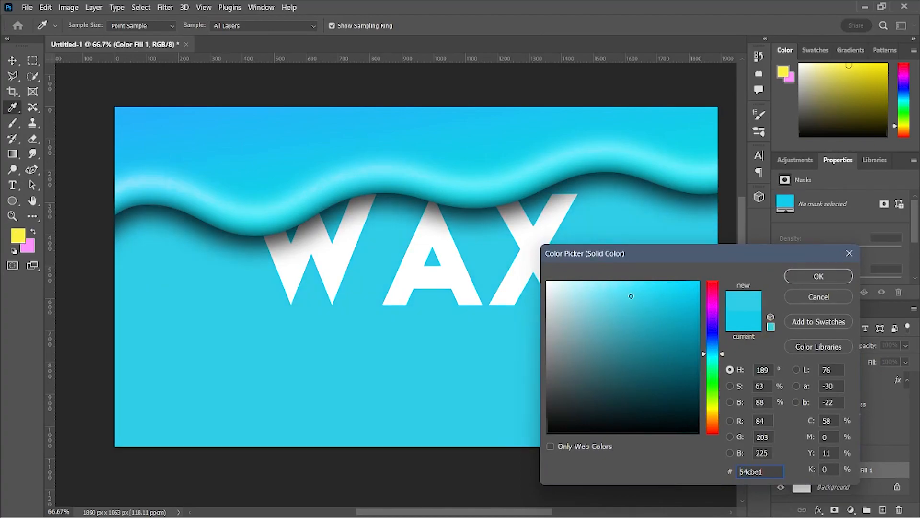
pyautogui.click(586, 295)
pyautogui.moveTo(604, 289)
pyautogui.mouseDown()
pyautogui.moveTo(668, 302)
pyautogui.moveTo(733, 267)
pyautogui.moveTo(647, 339)
pyautogui.moveTo(643, 304)
pyautogui.mouseUp()
pyautogui.click(511, 138)
pyautogui.click(545, 163)
pyautogui.click(518, 154)
pyautogui.click(470, 143)
pyautogui.moveTo(529, 167); pyautogui.dragTo(540, 173)
pyautogui.click(646, 282)
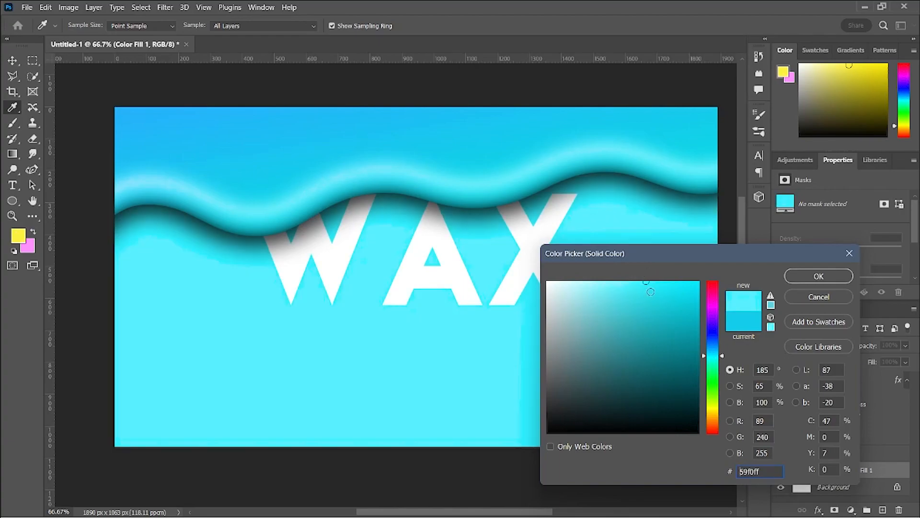
# - Set the solid fill's color to the slightly darker blue #32c3dd
pyautogui.click(528, 150)
pyautogui.click(661, 282)
pyautogui.click(675, 307)
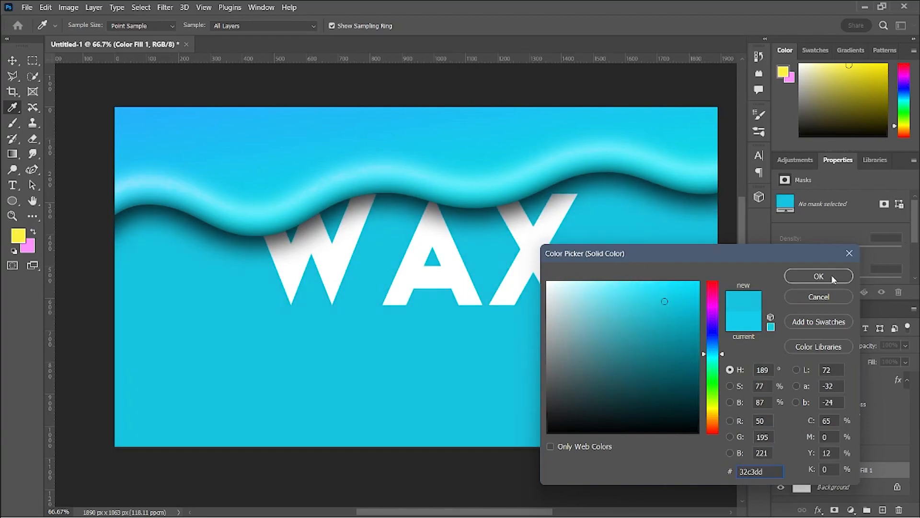
pyautogui.click(831, 274)
# - Merge the color fill down into the background and duplicate the background layer
pyautogui.rightClick(846, 488)
pyautogui.click(743, 371)
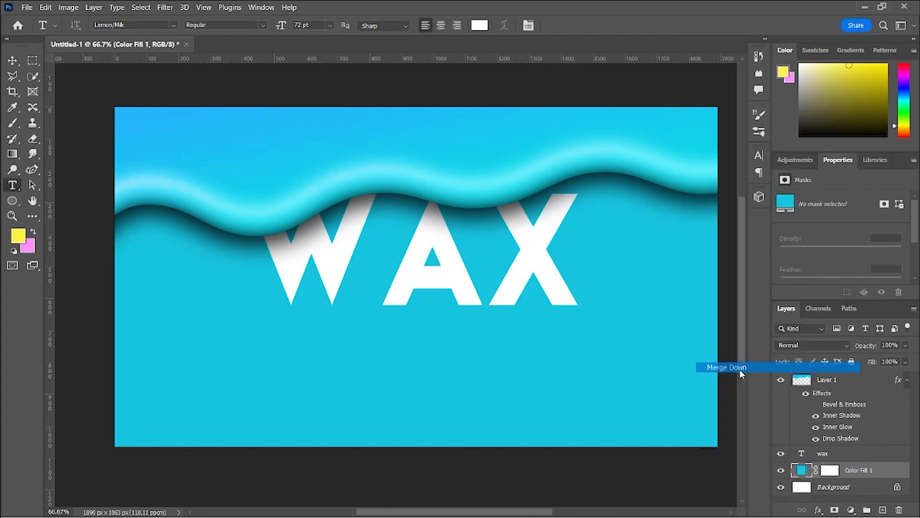
pyautogui.hotkey('ctrl', 'j')
# - Apply the Texturizer filter to the background copy with Canvas texture, 200% scaling, relief 3 and light from the top
pyautogui.click(165, 7)
pyautogui.click(192, 49)
pyautogui.click(18, 473)
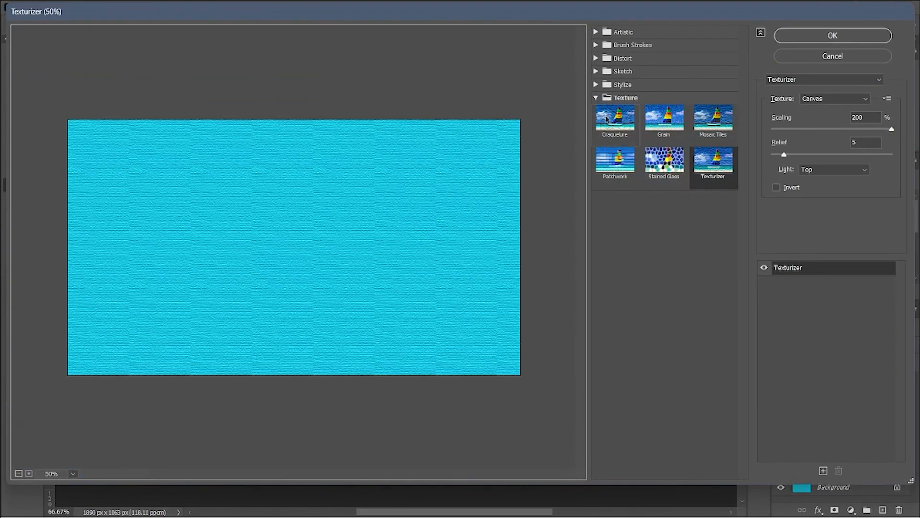
pyautogui.moveTo(814, 159); pyautogui.dragTo(780, 161)
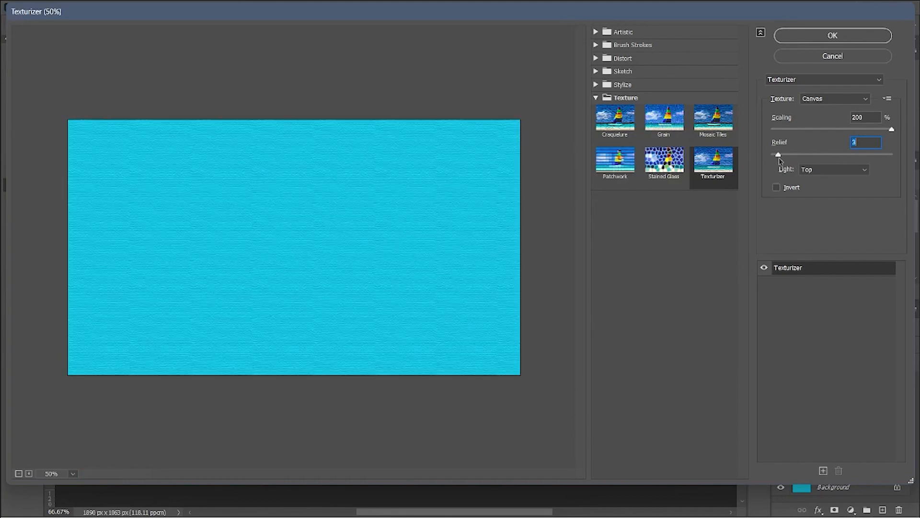
pyautogui.moveTo(886, 130); pyautogui.dragTo(917, 149)
pyautogui.click(833, 39)
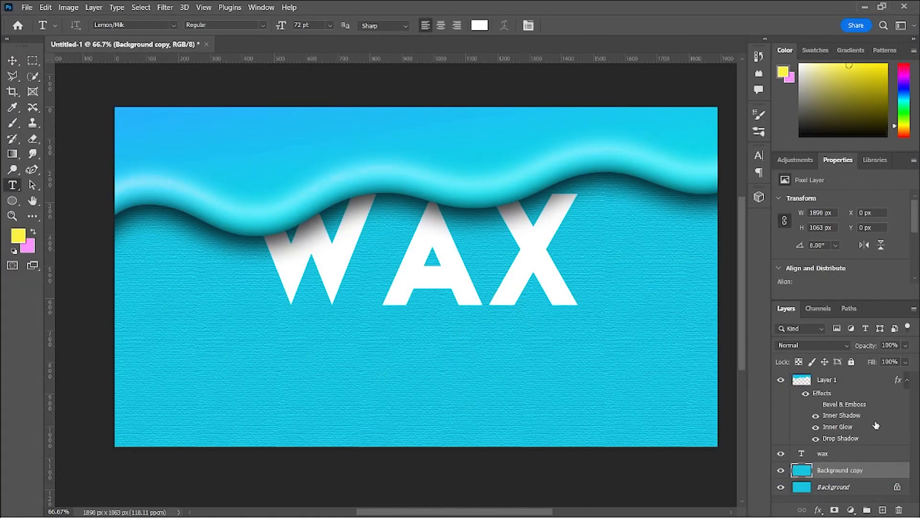
# - Add an inner shadow to the wax text layer with color #000000 and 100% opacity
pyautogui.rightClick(841, 472)
pyautogui.click(871, 455)
pyautogui.rightClick(838, 456)
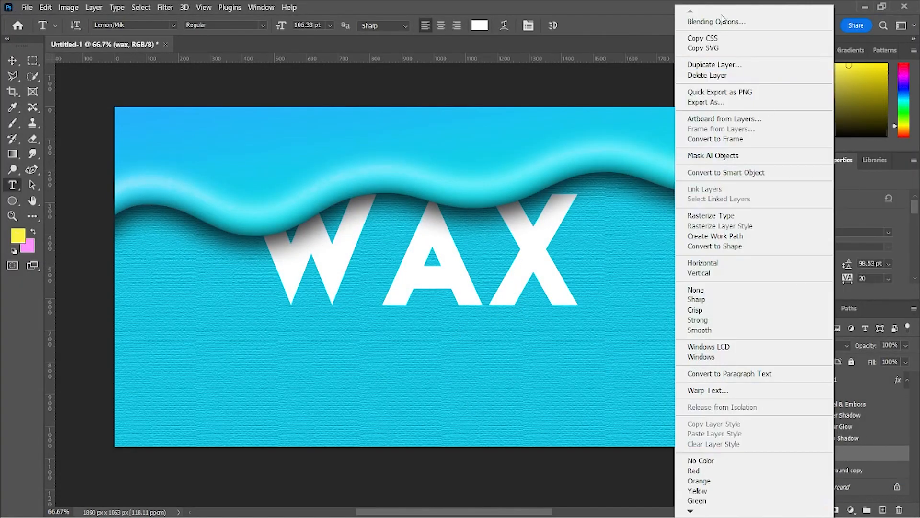
pyautogui.click(740, 20)
pyautogui.click(461, 343)
pyautogui.moveTo(594, 226); pyautogui.dragTo(673, 262)
pyautogui.moveTo(801, 320); pyautogui.dragTo(846, 324)
pyautogui.click(562, 380)
pyautogui.click(810, 311)
pyautogui.write('000000')
pyautogui.press('Return')
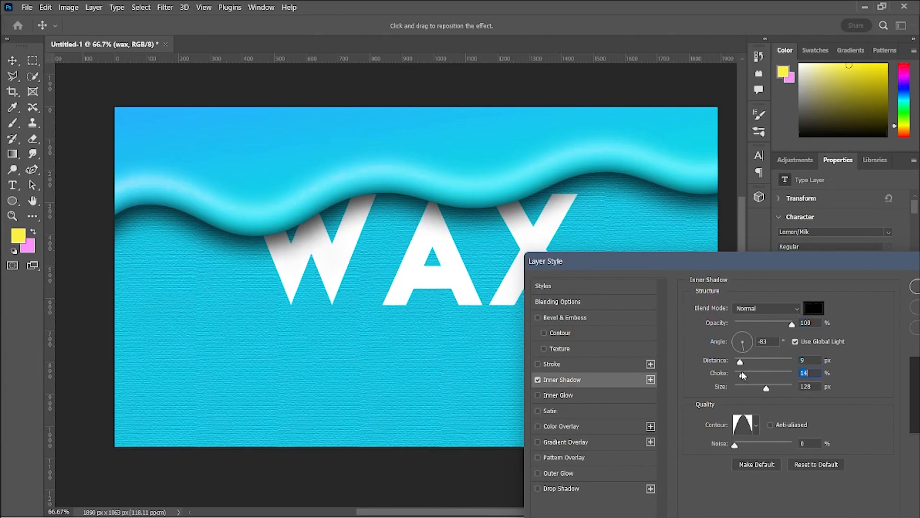
# - Set the text's inner shadow angle to 0° and distance to 0 px, and try different choke, size and opacity values
pyautogui.moveTo(766, 388); pyautogui.dragTo(741, 388)
pyautogui.moveTo(758, 342)
pyautogui.mouseDown()
pyautogui.moveTo(777, 342)
pyautogui.moveTo(676, 356)
pyautogui.mouseUp()
pyautogui.write('0')
pyautogui.moveTo(743, 375); pyautogui.dragTo(779, 376)
pyautogui.moveTo(746, 266); pyautogui.dragTo(800, 235)
pyautogui.moveTo(831, 341); pyautogui.dragTo(802, 357)
pyautogui.moveTo(845, 291)
pyautogui.mouseDown()
pyautogui.moveTo(781, 301)
pyautogui.moveTo(846, 290)
pyautogui.mouseUp()
pyautogui.moveTo(801, 355); pyautogui.dragTo(873, 355)
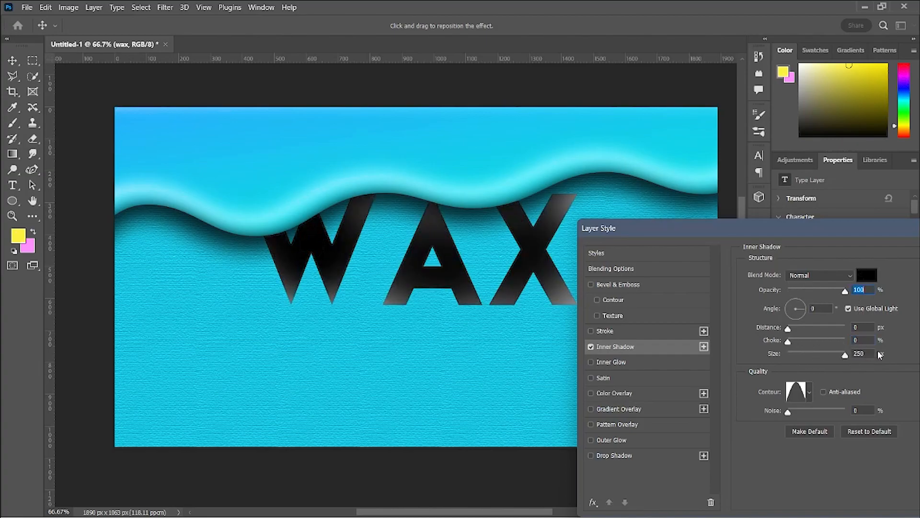
pyautogui.moveTo(845, 290)
pyautogui.mouseDown()
pyautogui.moveTo(824, 287)
pyautogui.moveTo(842, 291)
pyautogui.mouseUp()
pyautogui.write('0')
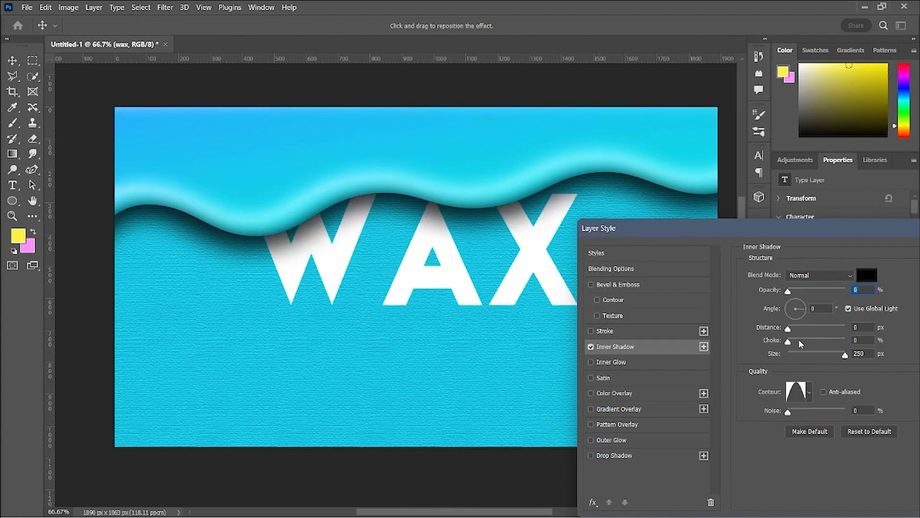
# - Set the text's inner shadow to 100% opacity, 74% choke and 13 px size to form a thin inner outline, and apply it
pyautogui.press('Tab')
pyautogui.moveTo(812, 290); pyautogui.dragTo(847, 291)
pyautogui.moveTo(788, 354); pyautogui.dragTo(830, 354)
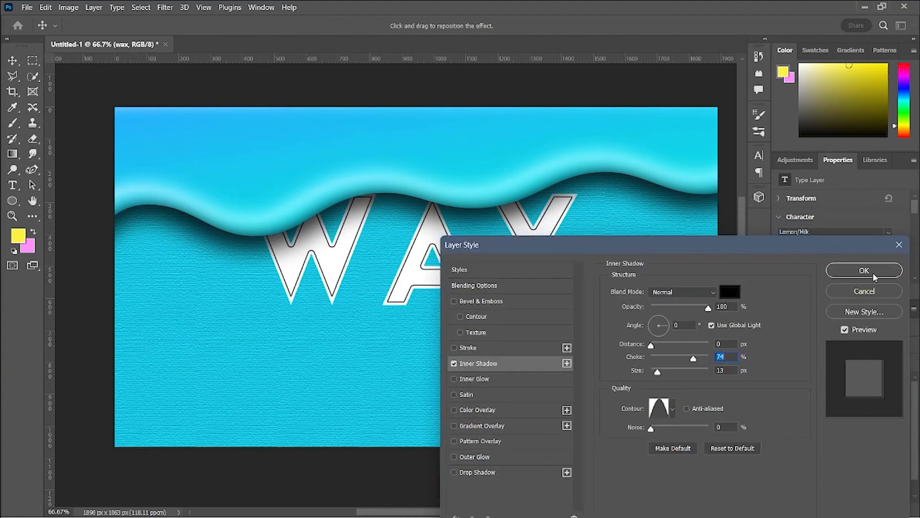
pyautogui.click(872, 273)
# - Convert the wax text to a smart object and apply the Texturizer filter with Canvas texture, 200% scaling, relief 3 and top light
pyautogui.rightClick(852, 453)
pyautogui.click(165, 7)
pyautogui.click(201, 80)
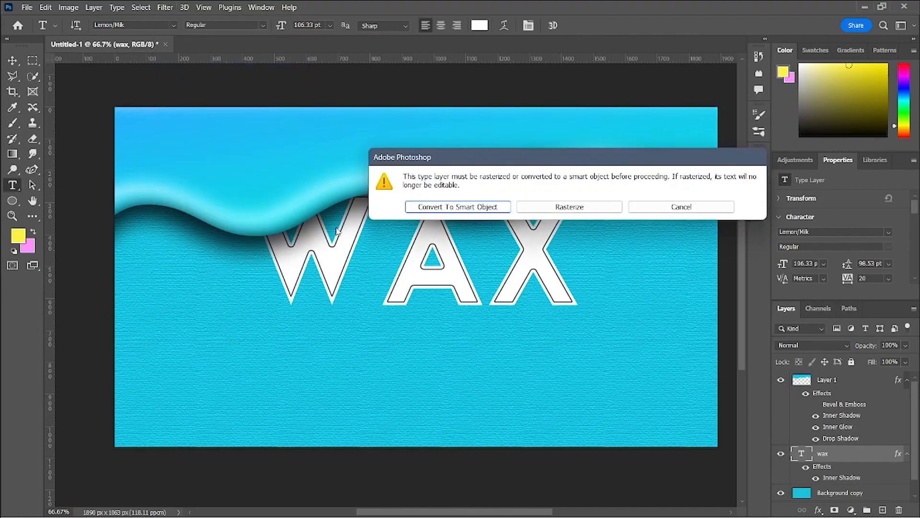
pyautogui.click(427, 207)
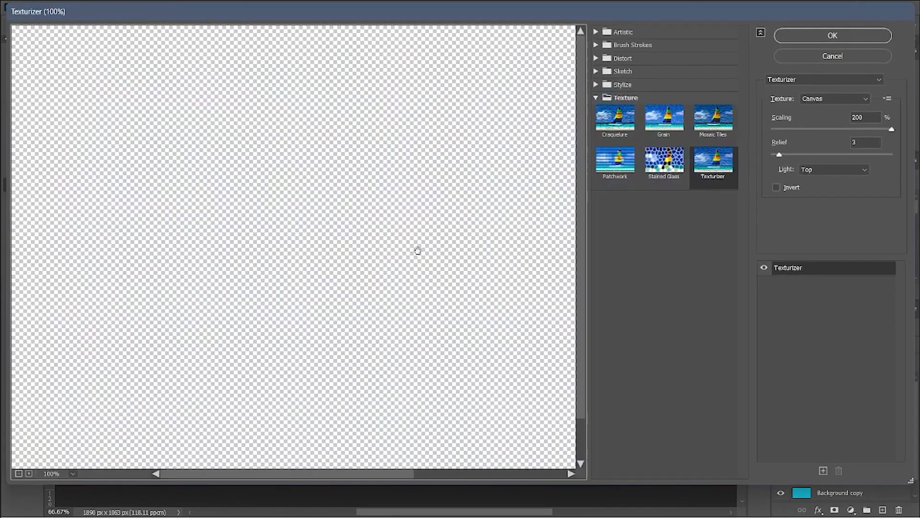
pyautogui.click(830, 40)
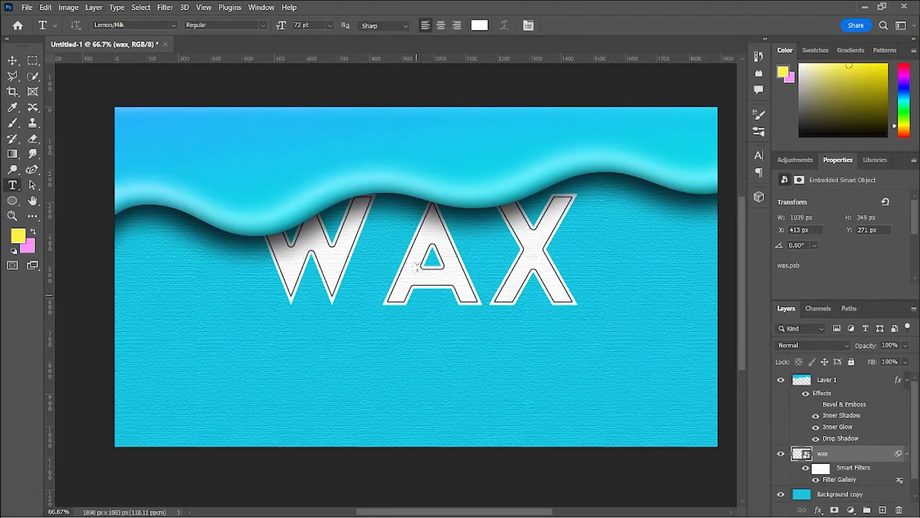
# - Set the wax layer's Blend If black point for This Layer to 238, leaving the Underlying Layer range at 0 to 255
pyautogui.rightClick(845, 454)
pyautogui.click(696, 14)
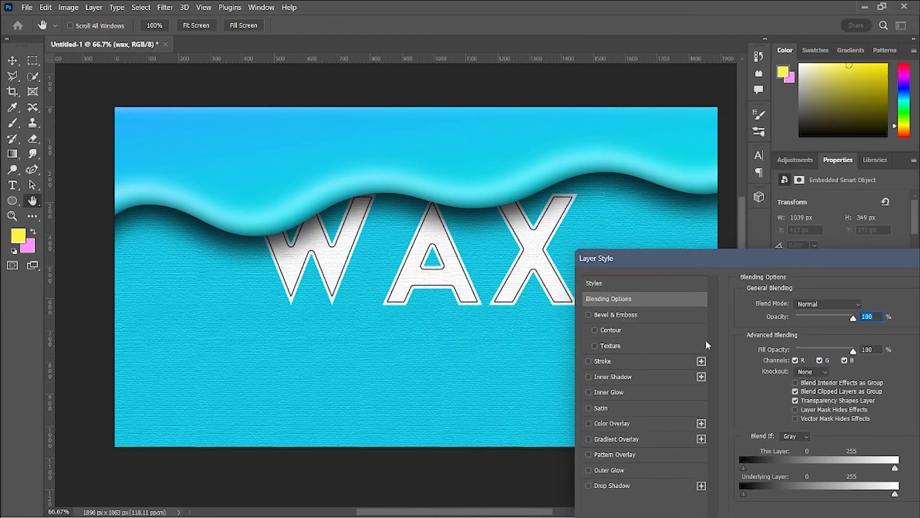
pyautogui.moveTo(851, 455); pyautogui.dragTo(801, 458)
pyautogui.hotkey('ctrl', 'z')
pyautogui.moveTo(731, 451)
pyautogui.mouseDown()
pyautogui.moveTo(797, 450)
pyautogui.moveTo(718, 450)
pyautogui.mouseUp()
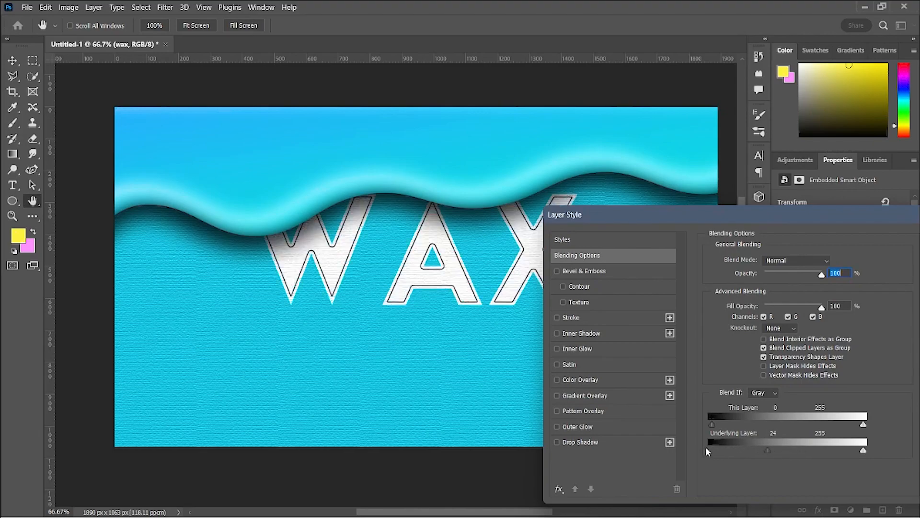
pyautogui.moveTo(863, 425)
pyautogui.mouseDown()
pyautogui.moveTo(814, 434)
pyautogui.moveTo(864, 425)
pyautogui.mouseUp()
pyautogui.moveTo(712, 425); pyautogui.dragTo(851, 437)
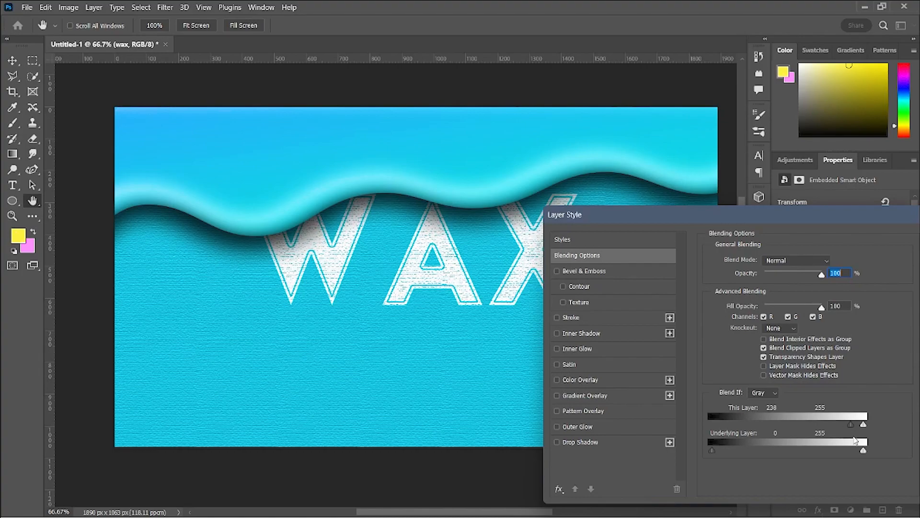
pyautogui.moveTo(856, 440); pyautogui.dragTo(858, 441)
pyautogui.moveTo(803, 216); pyautogui.dragTo(720, 228)
pyautogui.click(884, 253)
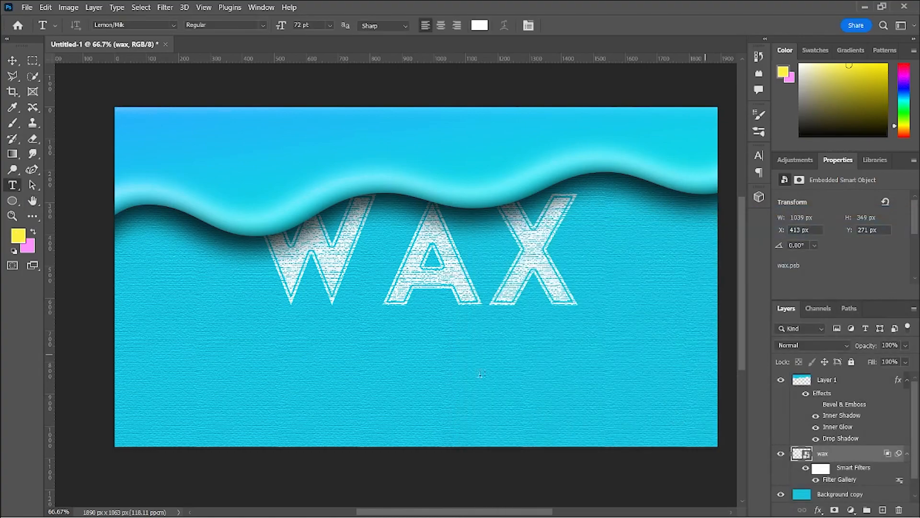
# - Apply a Gaussian Blur with a 0.2 pixel radius to the wax smart object
pyautogui.click(165, 7)
pyautogui.moveTo(250, 148)
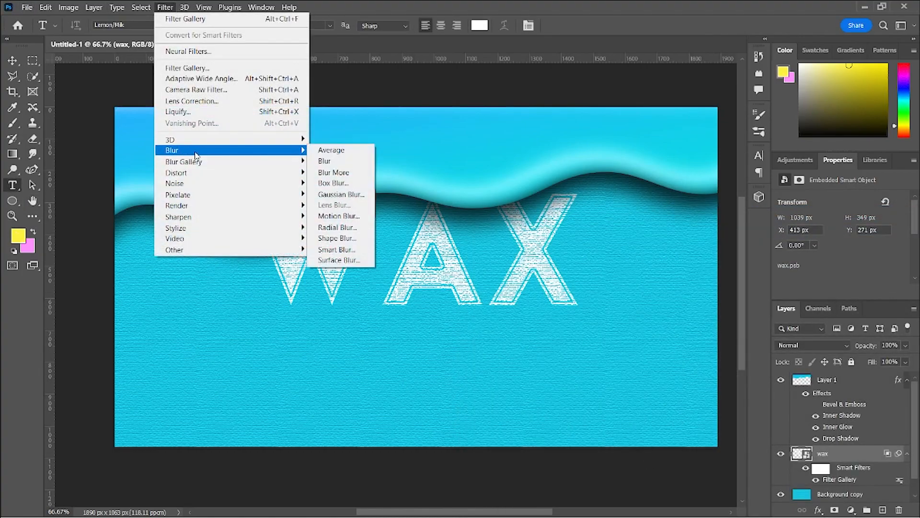
pyautogui.click(338, 193)
pyautogui.moveTo(567, 304); pyautogui.dragTo(561, 305)
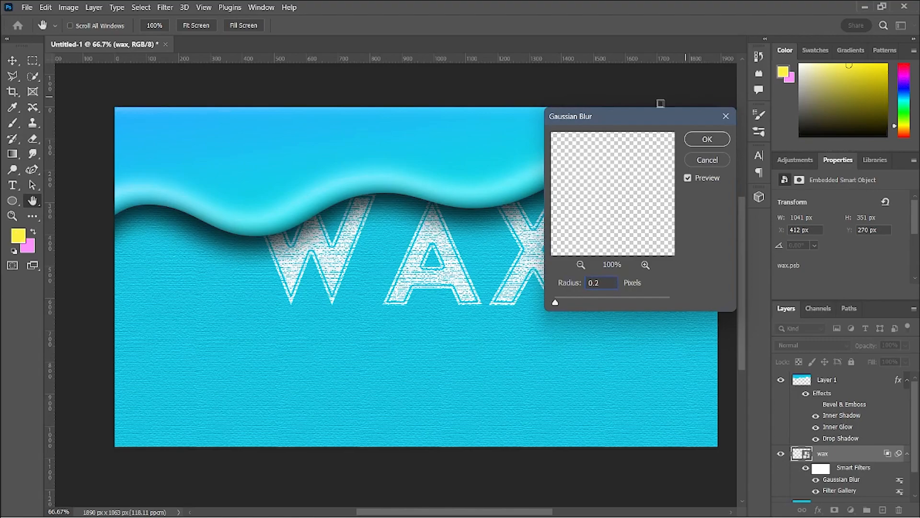
pyautogui.click(707, 139)
pyautogui.rightClick(862, 443)
pyautogui.click(748, 411)
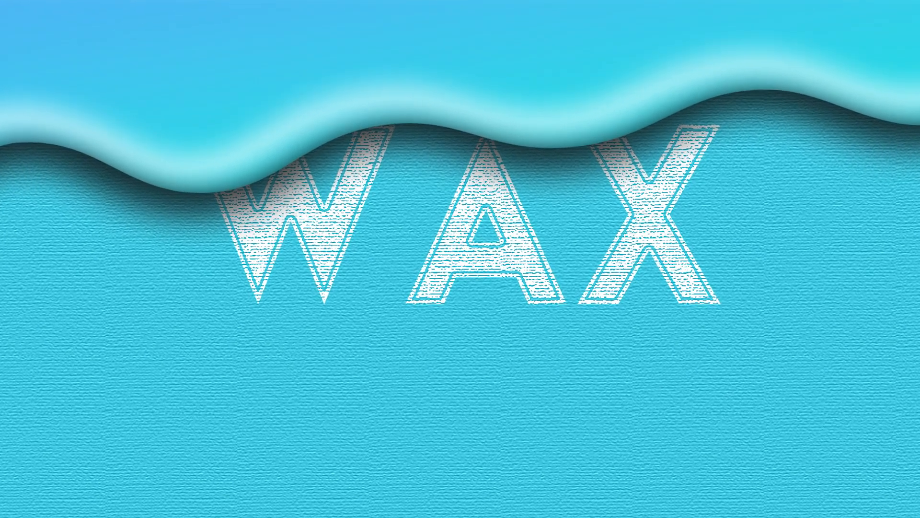